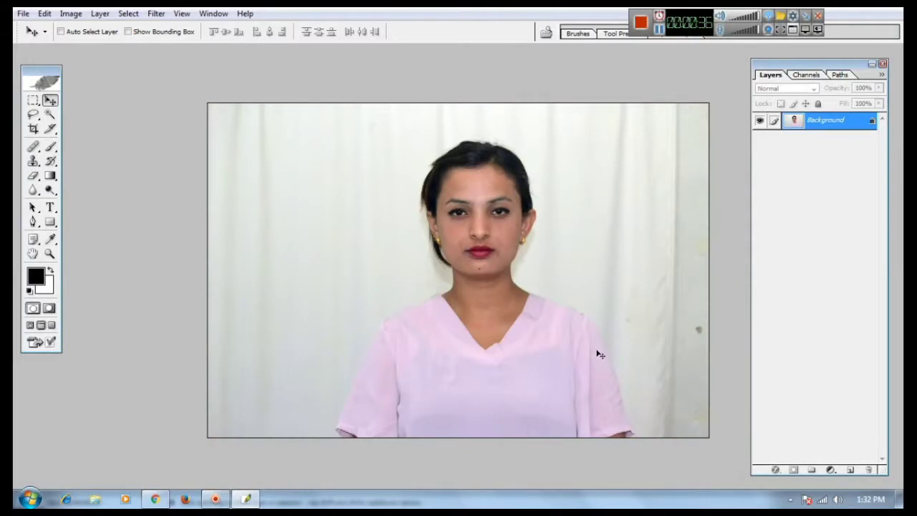
Undo the last tonal adjustment on the portrait photo and apply Auto Levels to it.
{"action": "key", "text": "ctrl+z"}
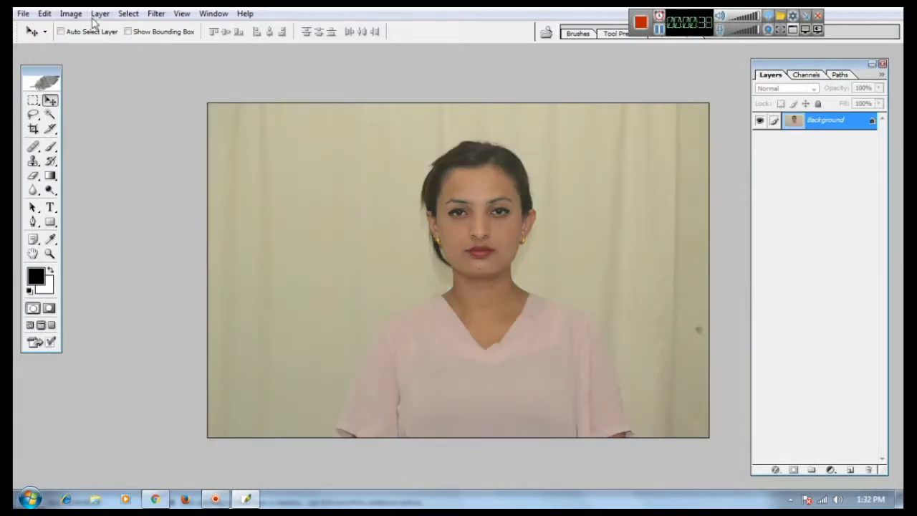
{"action": "left_click", "coordinate": [71, 14]}
{"action": "mouse_move", "coordinate": [110, 53]}
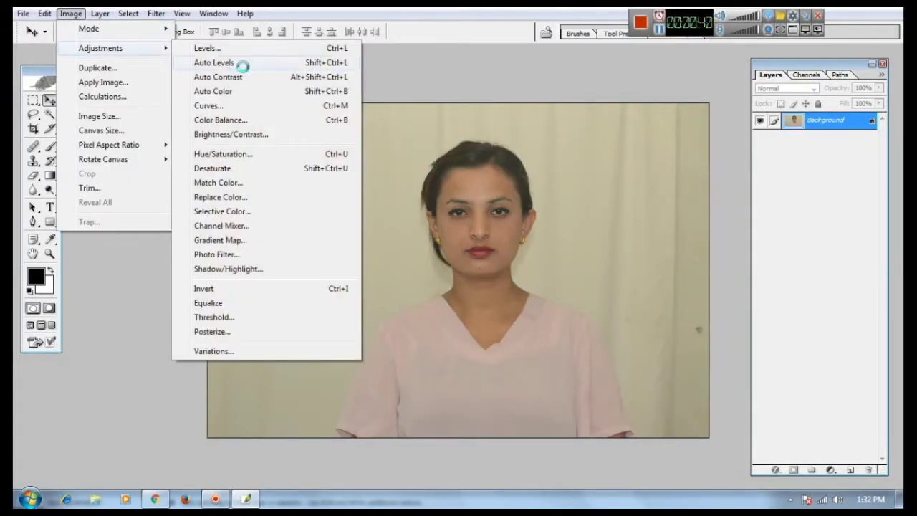
{"action": "left_click", "coordinate": [243, 65]}
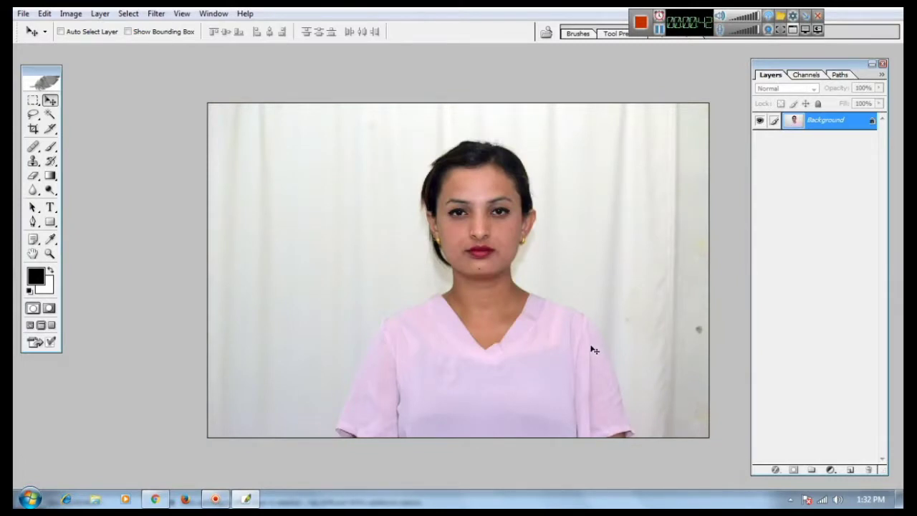
Examine the auto-levelled portrait close up and as a whole.
{"action": "key", "text": "ctrl+plus"}
{"action": "key", "text": "ctrl+plus"}
{"action": "left_click_drag", "start_coordinate": [594, 349], "coordinate": [365, 210]}
{"action": "key", "text": "ctrl+minus"}
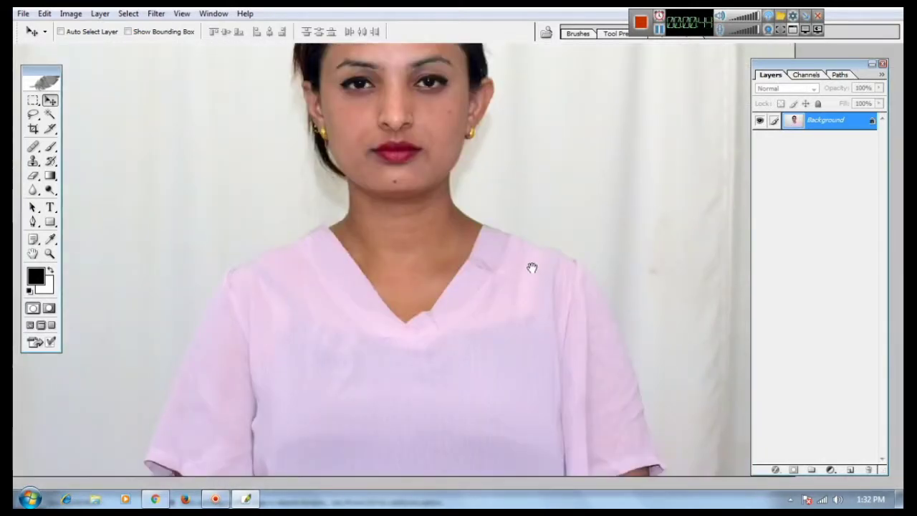
{"action": "left_click_drag", "start_coordinate": [438, 250], "coordinate": [490, 294]}
{"action": "scroll", "coordinate": [457, 280], "scroll_direction": "down", "scroll_amount": 2}
{"action": "scroll", "coordinate": [464, 295], "scroll_direction": "up", "scroll_amount": 1}
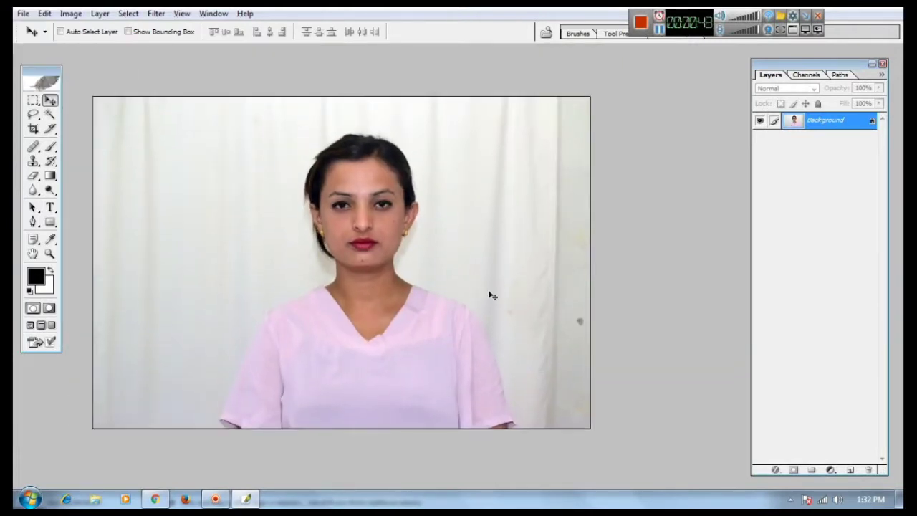
Brighten the whole photo with an RGB Curves adjustment that raises the midpoint from input 115 to output 138.
{"action": "key", "text": "ctrl+m"}
{"action": "key", "text": "Escape"}
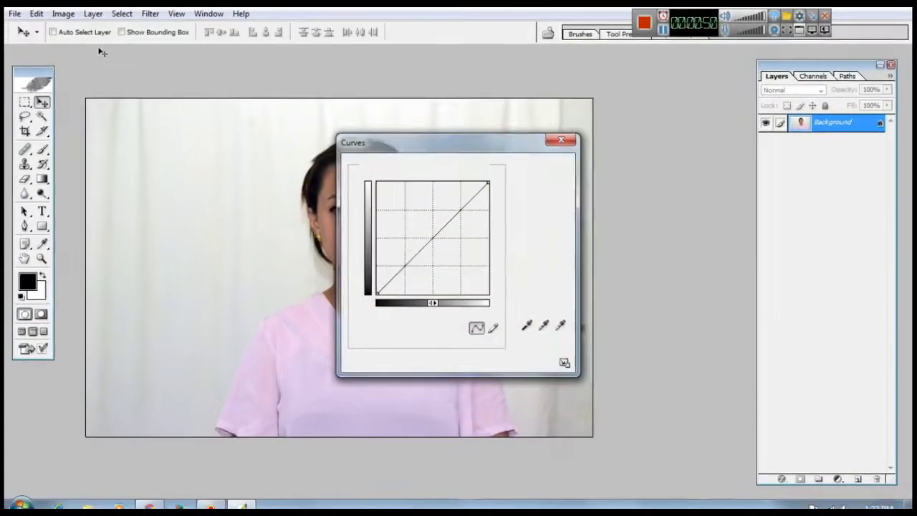
{"action": "left_click", "coordinate": [70, 13]}
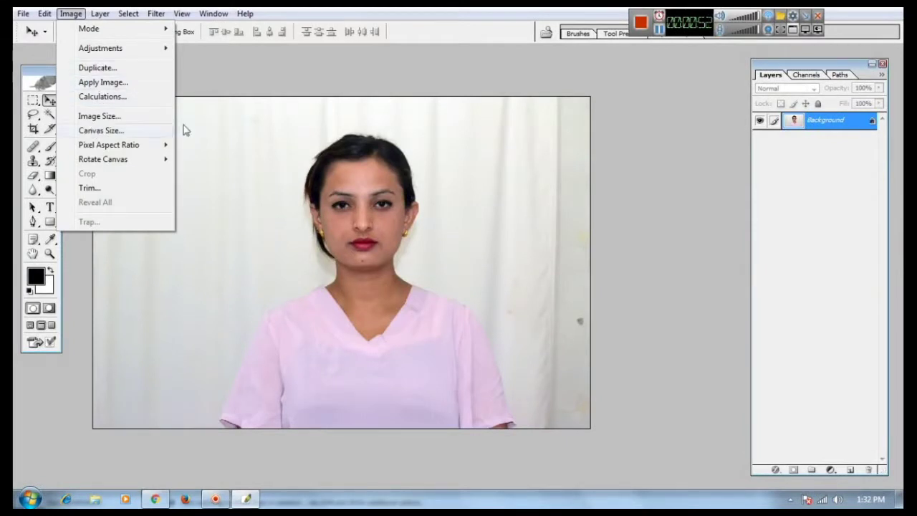
{"action": "mouse_move", "coordinate": [104, 50]}
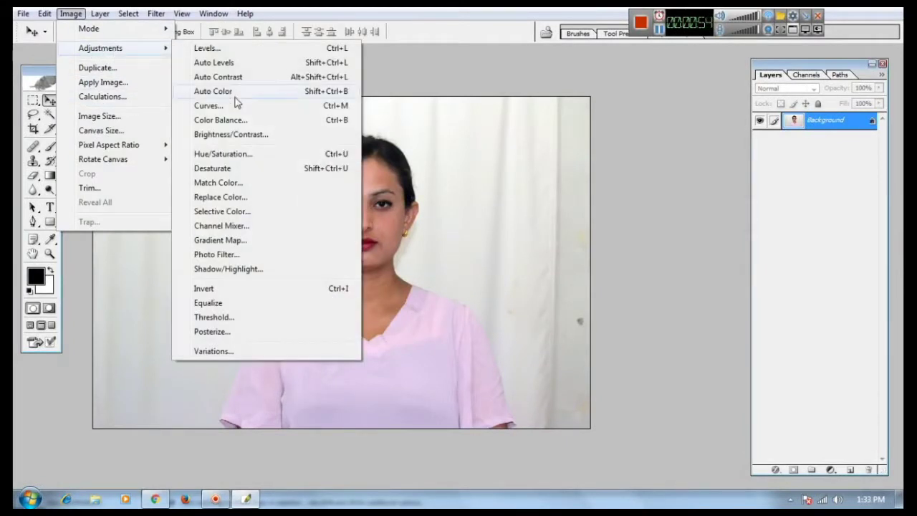
{"action": "left_click", "coordinate": [209, 105]}
{"action": "left_click_drag", "start_coordinate": [430, 240], "coordinate": [428, 238]}
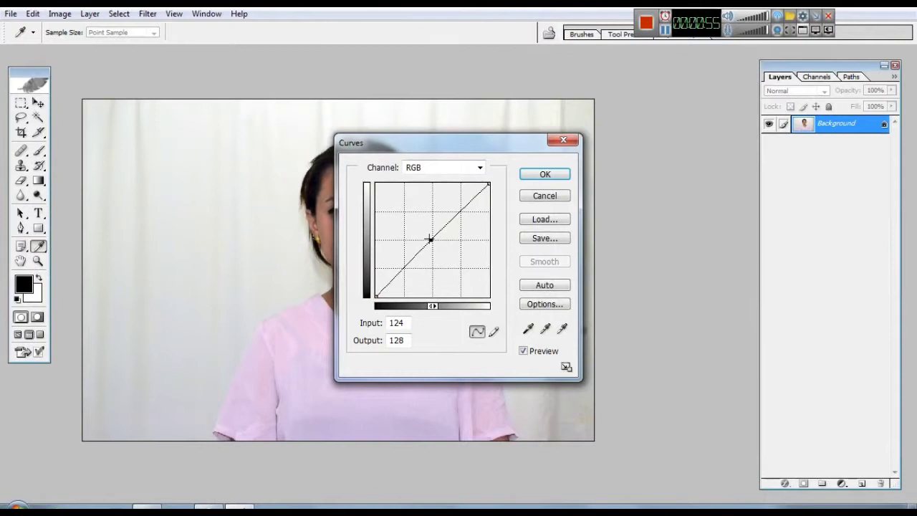
{"action": "left_click_drag", "start_coordinate": [445, 152], "coordinate": [669, 204]}
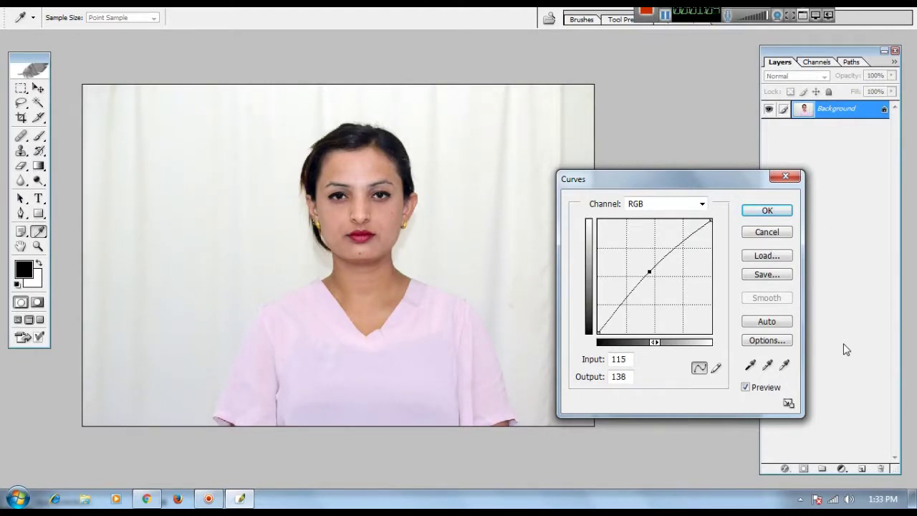
{"action": "key", "text": "Return"}
Apply a Color Balance to the midtones with 10 toward red and 10 toward green.
{"action": "key", "text": "ctrl+b"}
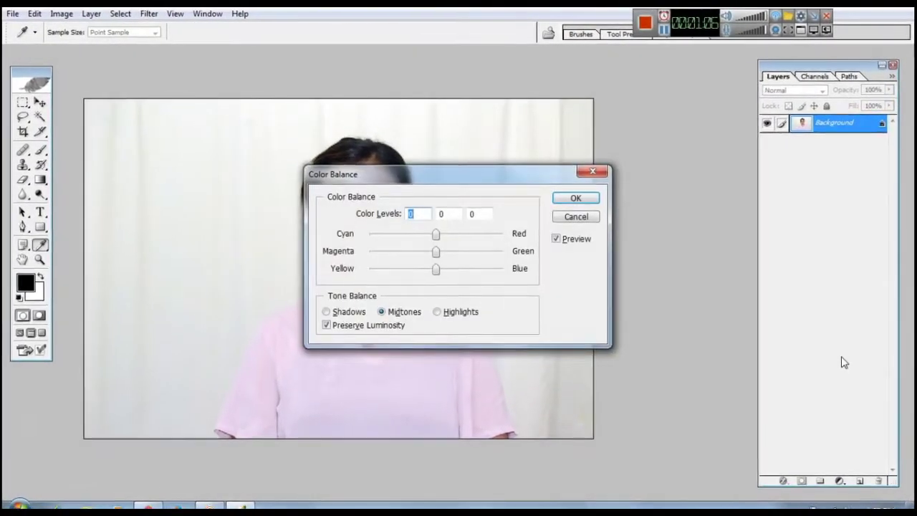
{"action": "left_click_drag", "start_coordinate": [407, 170], "coordinate": [662, 149]}
{"action": "type", "text": "10"}
{"action": "key", "text": "Tab"}
{"action": "type", "text": "10"}
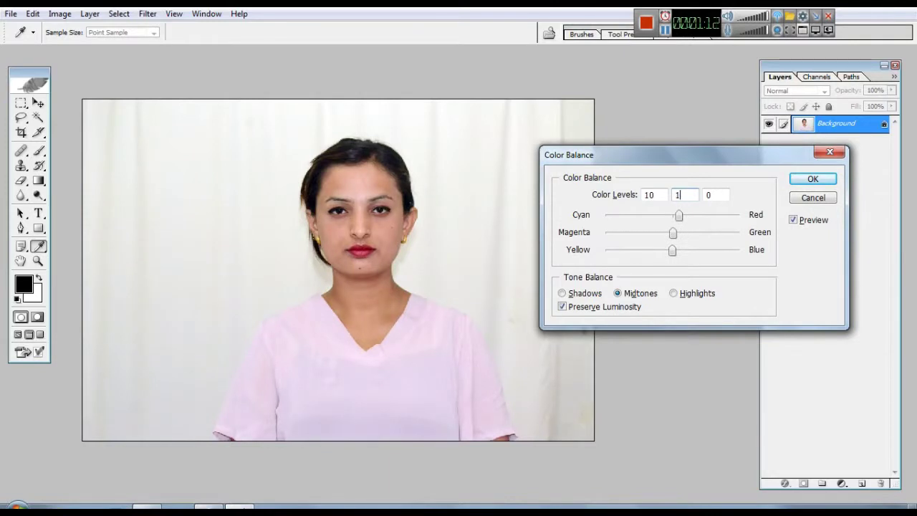
{"action": "key", "text": "Return"}
{"action": "key", "text": "v"}
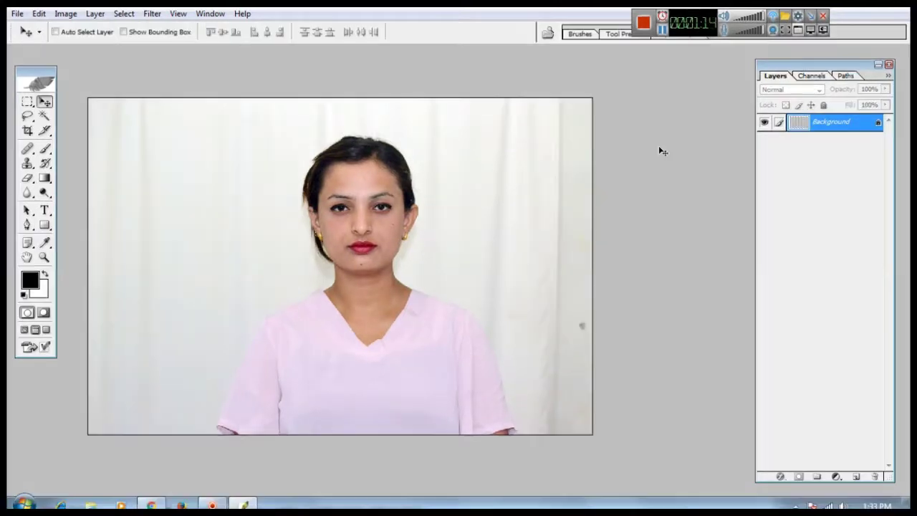
Examine the colour-corrected portrait as a whole and the face up close.
{"action": "key", "text": "ctrl+plus"}
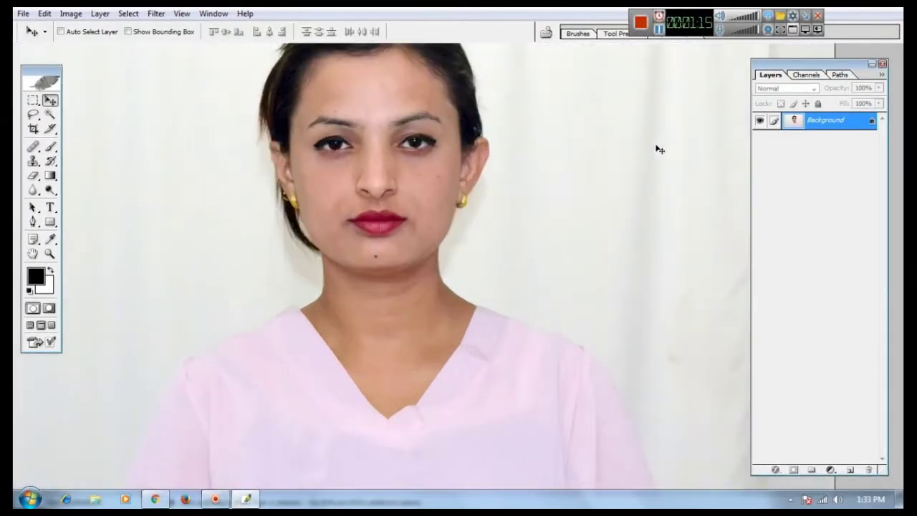
{"action": "key", "text": "ctrl+minus"}
{"action": "key", "text": "ctrl+minus"}
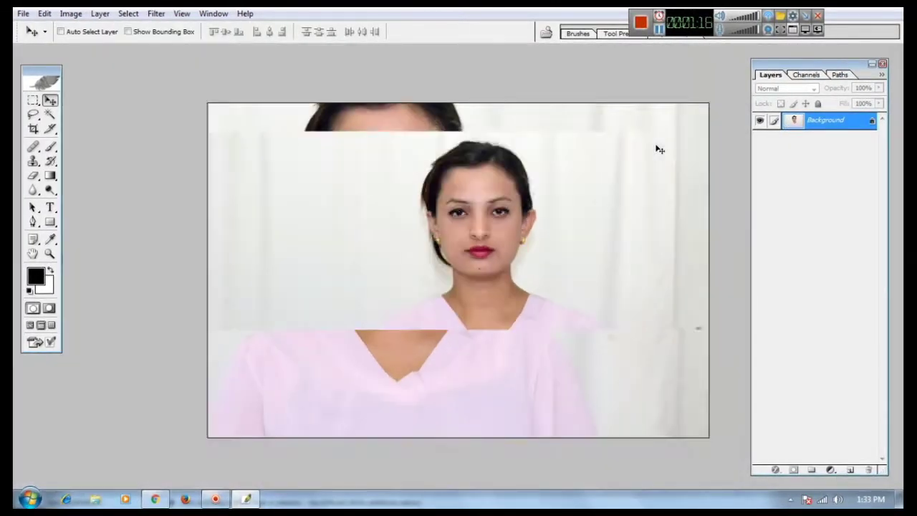
{"action": "key", "text": "ctrl+plus"}
{"action": "key", "text": "ctrl+plus"}
{"action": "key", "text": "ctrl+minus"}
{"action": "left_click_drag", "start_coordinate": [514, 229], "coordinate": [467, 203]}
{"action": "scroll", "coordinate": [522, 260], "scroll_direction": "up", "scroll_amount": 1}
{"action": "key", "text": "alt+space"}
{"action": "left_click_drag", "start_coordinate": [395, 213], "coordinate": [328, 291]}
{"action": "scroll", "coordinate": [450, 253], "scroll_direction": "up", "scroll_amount": 1}
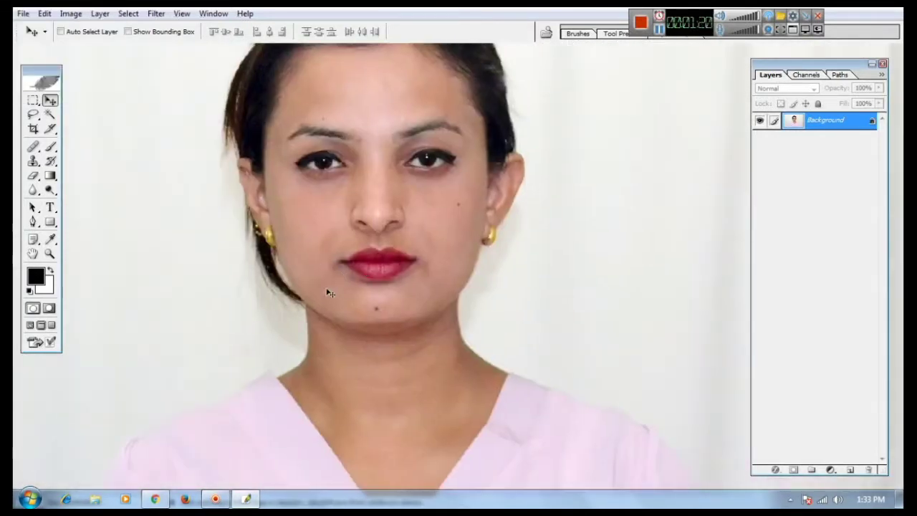
Select the skin of the face, ears and neck with the Magic Wand at tolerance 32, adding each missed area.
{"action": "key", "text": "w"}
{"action": "left_click", "coordinate": [313, 221]}
{"action": "left_click", "coordinate": [369, 327], "text": "shift"}
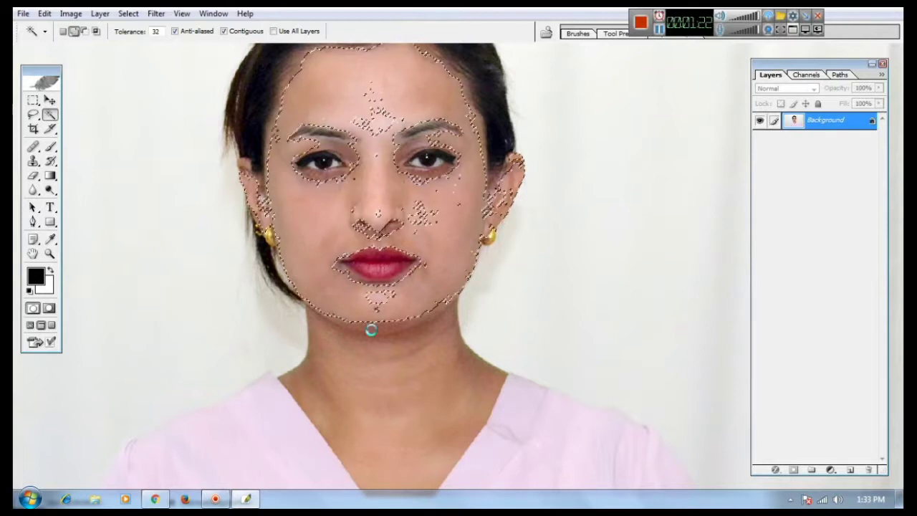
{"action": "left_click", "coordinate": [390, 441], "text": "shift"}
{"action": "left_click", "coordinate": [446, 333], "text": "shift"}
{"action": "left_click", "coordinate": [421, 215], "text": "shift"}
{"action": "left_click", "coordinate": [509, 185], "text": "shift"}
{"action": "left_click", "coordinate": [375, 107], "text": "shift"}
Feather the skin selection by 1 pixel.
{"action": "scroll", "coordinate": [417, 254], "scroll_direction": "down", "scroll_amount": 1}
{"action": "right_click", "coordinate": [380, 296]}
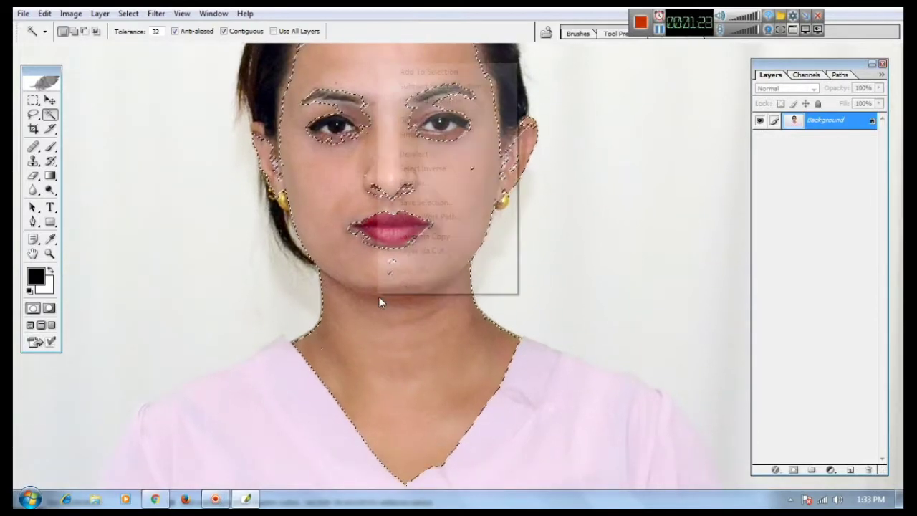
{"action": "left_click", "coordinate": [467, 185]}
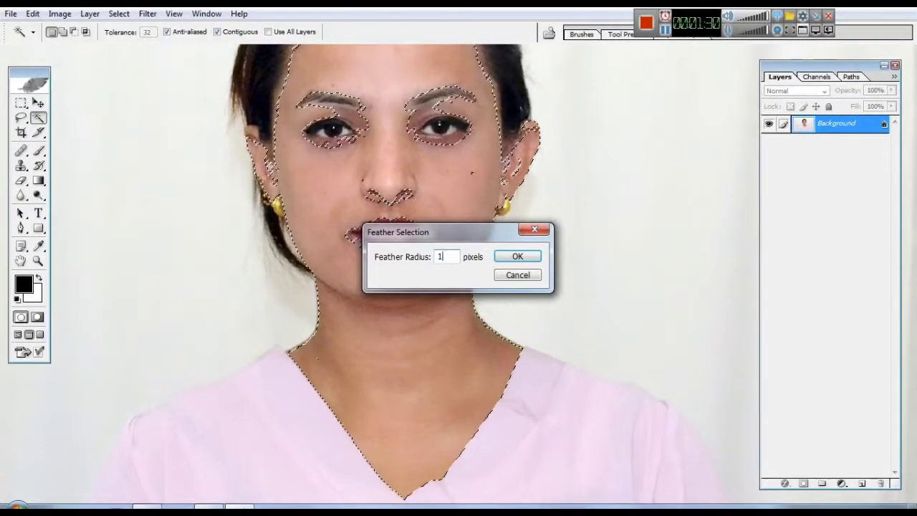
{"action": "key", "text": "Return"}
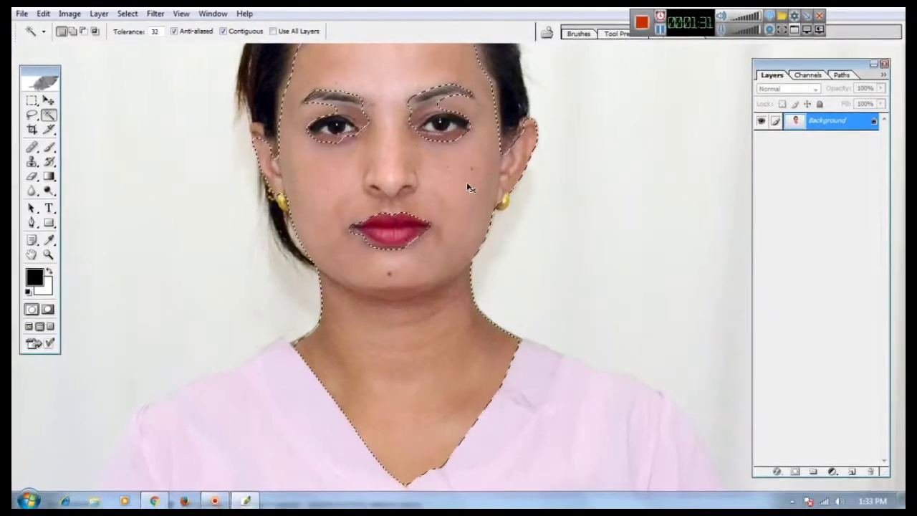
Lighten the selected skin with an RGB Curves point at input 122 and output 135.
{"action": "key", "text": "ctrl+m"}
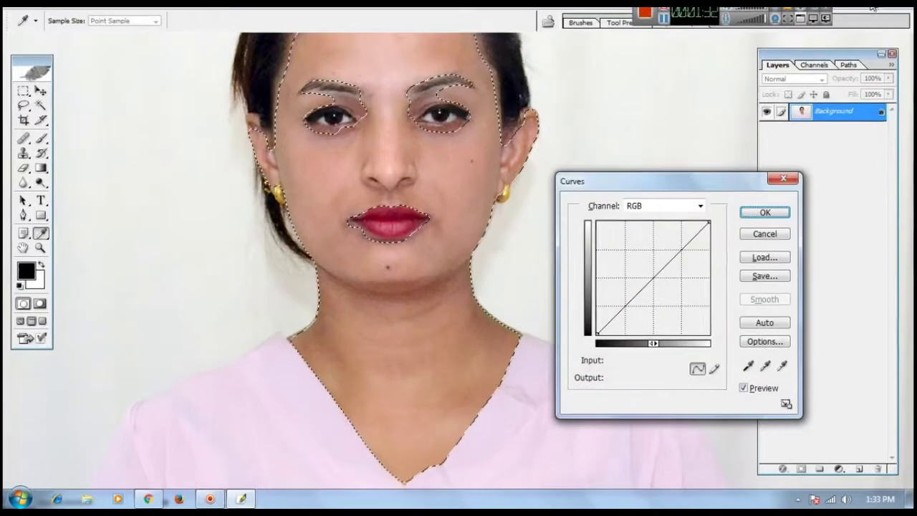
{"action": "left_click", "coordinate": [651, 271]}
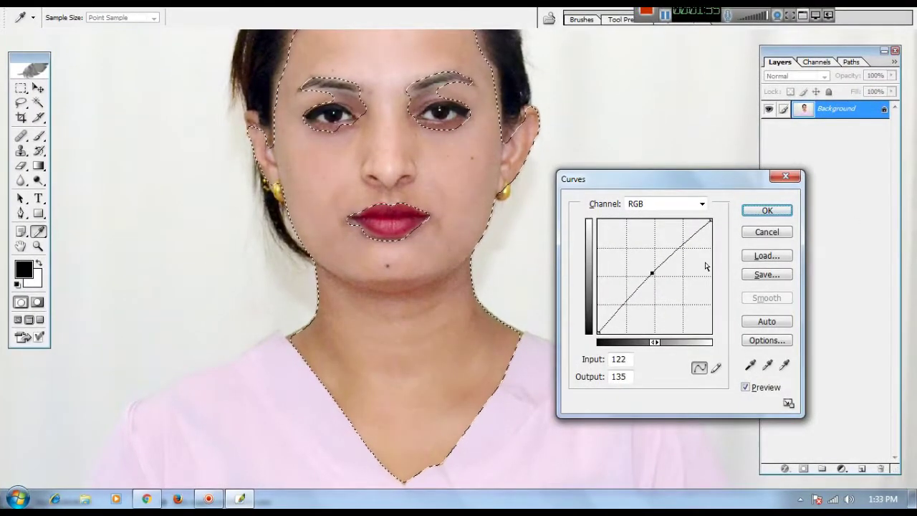
{"action": "key", "text": "Return"}
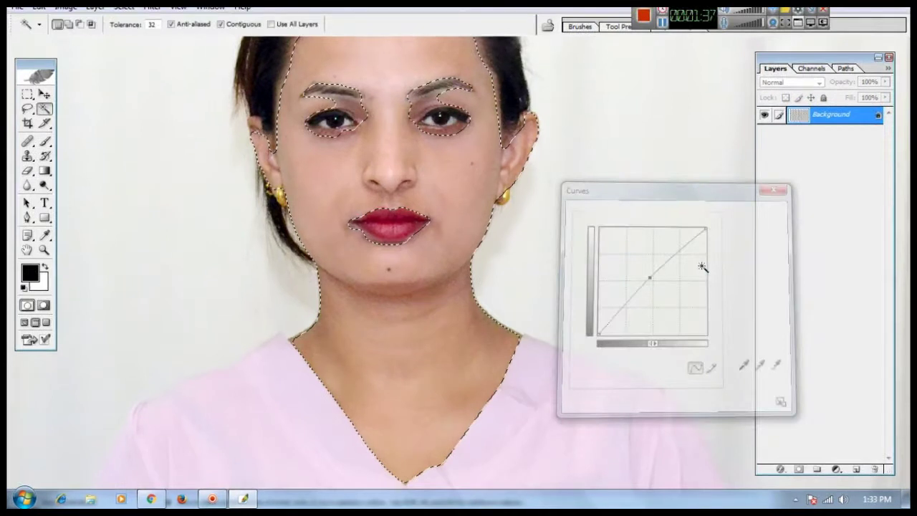
Open Selective Color for the skin, adjust the cyan and magenta of the Reds, and set their black to -16%.
{"action": "left_click", "coordinate": [66, 6]}
{"action": "mouse_move", "coordinate": [104, 51]}
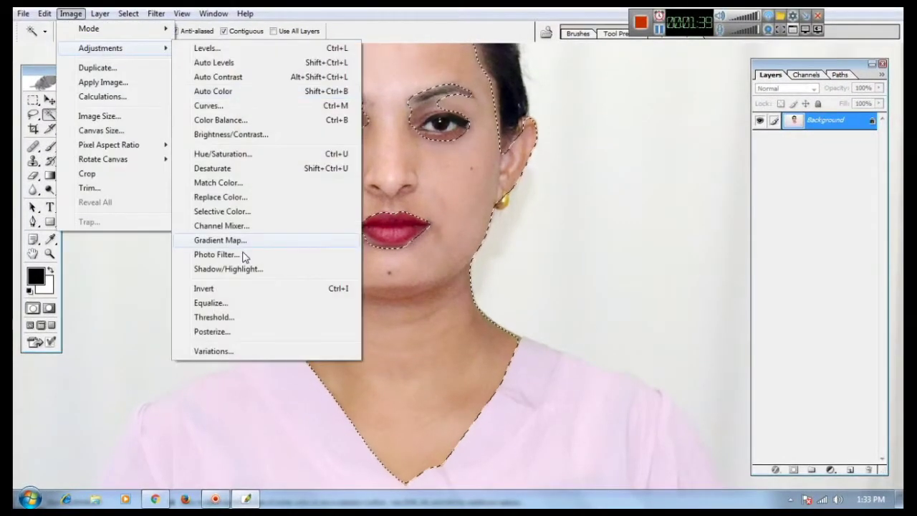
{"action": "left_click", "coordinate": [248, 213]}
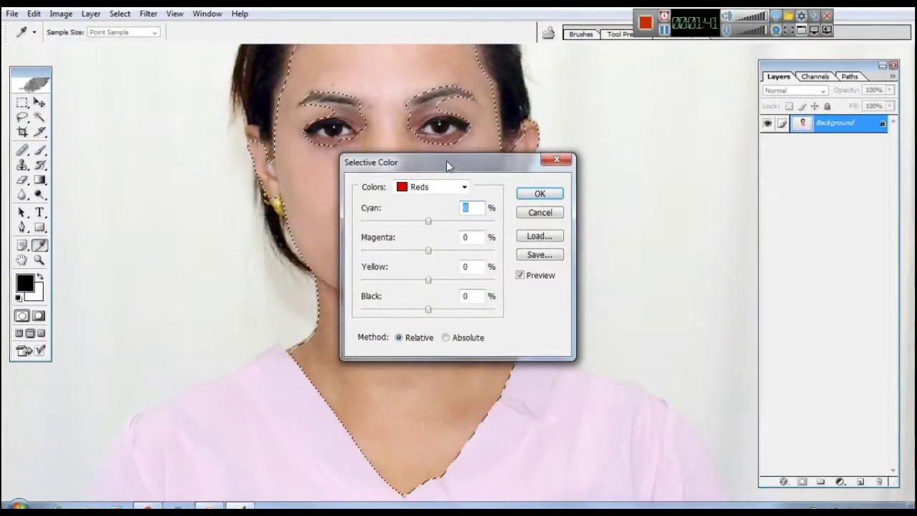
{"action": "left_click_drag", "start_coordinate": [447, 160], "coordinate": [722, 169]}
{"action": "left_click_drag", "start_coordinate": [705, 258], "coordinate": [686, 268]}
{"action": "left_click_drag", "start_coordinate": [706, 221], "coordinate": [718, 222]}
{"action": "left_click_drag", "start_coordinate": [706, 311], "coordinate": [696, 313]}
Set the yellow of the Yellows to -26%, apply the Selective Color adjustment, and deselect the skin.
{"action": "left_click", "coordinate": [717, 187]}
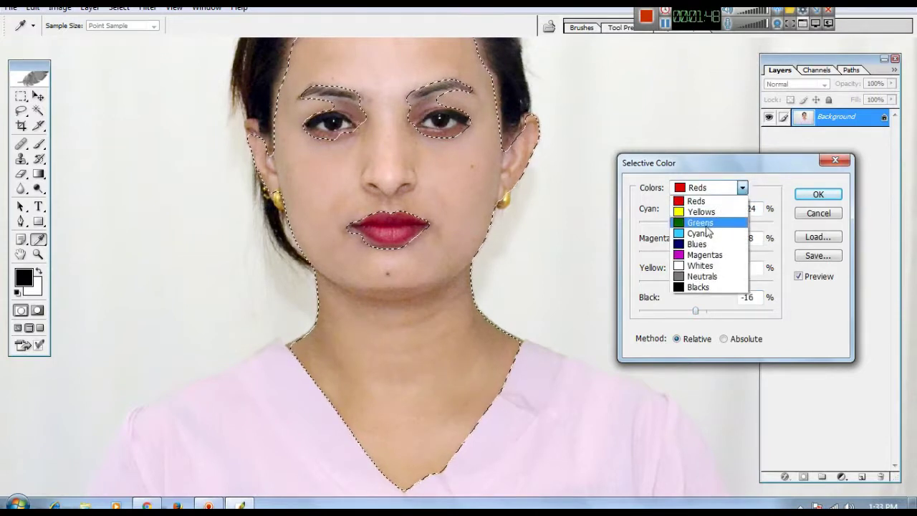
{"action": "left_click", "coordinate": [706, 207]}
{"action": "mouse_move", "coordinate": [707, 282]}
{"action": "left_mouse_down"}
{"action": "mouse_move", "coordinate": [691, 281]}
{"action": "mouse_move", "coordinate": [695, 294]}
{"action": "left_mouse_up"}
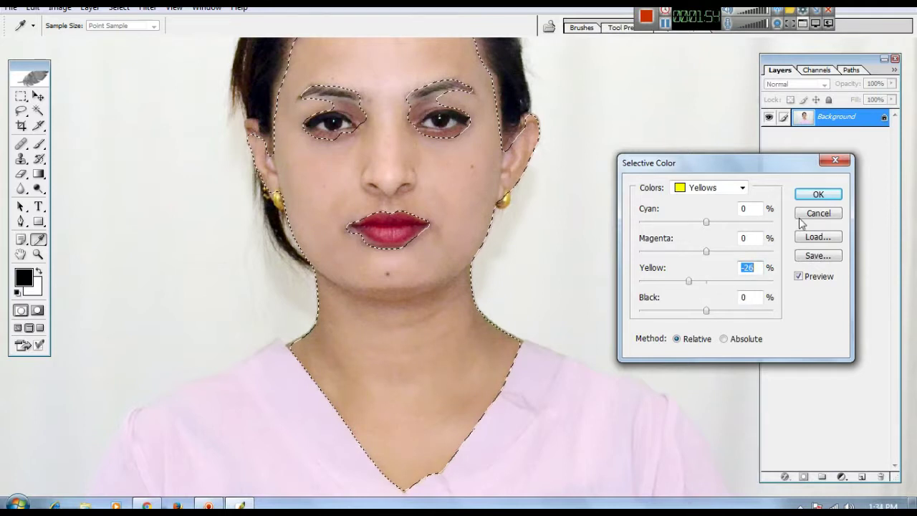
{"action": "left_click", "coordinate": [798, 195]}
{"action": "key", "text": "ctrl+d"}
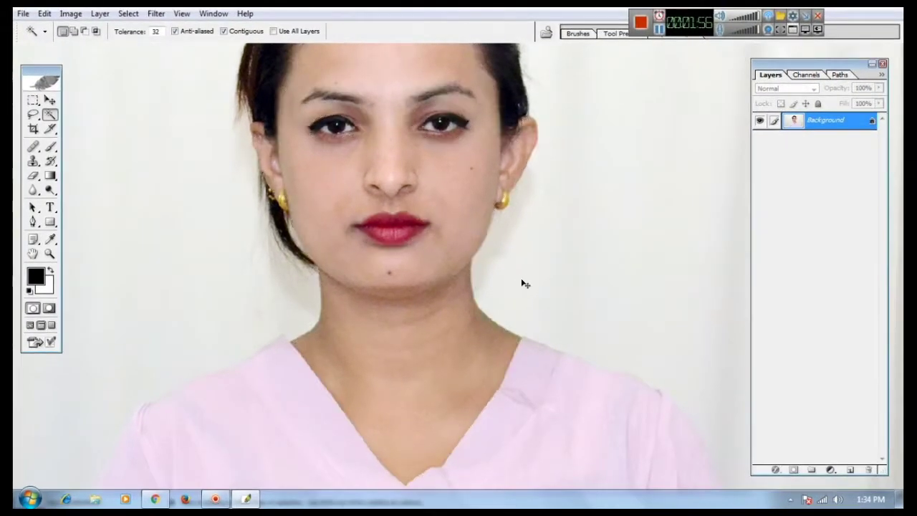
Examine the retouched portrait at several magnifications to judge the skin tone.
{"action": "key", "text": "ctrl+minus"}
{"action": "key", "text": "ctrl+minus"}
{"action": "key", "text": "ctrl+minus"}
{"action": "key", "text": "ctrl+0"}
{"action": "key", "text": "ctrl+minus"}
{"action": "key", "text": "ctrl+plus"}
{"action": "key", "text": "ctrl+plus"}
{"action": "key", "text": "ctrl+minus"}
{"action": "key", "text": "ctrl+minus"}
{"action": "key", "text": "ctrl+plus"}
{"action": "key", "text": "ctrl+plus"}
{"action": "key", "text": "ctrl+minus"}
{"action": "key", "text": "ctrl+plus"}
{"action": "key", "text": "ctrl+minus"}
{"action": "key", "text": "ctrl+minus"}
{"action": "key", "text": "ctrl+plus"}
{"action": "key", "text": "ctrl+plus"}
{"action": "key", "text": "ctrl+plus"}
{"action": "key", "text": "ctrl+minus"}
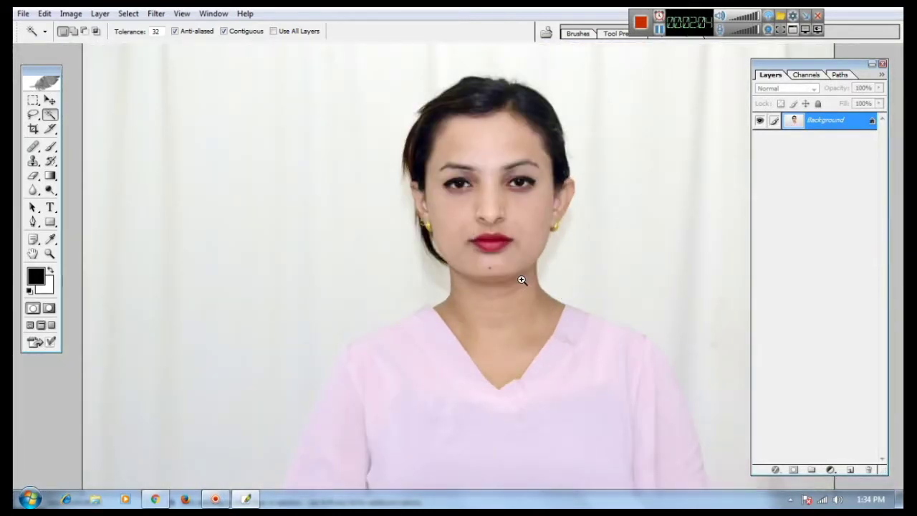
Crop the photo to a rectangular marquee framing the woman's head, shoulders and upper chest.
{"action": "left_click_drag", "start_coordinate": [499, 328], "coordinate": [438, 306]}
{"action": "left_click", "coordinate": [32, 101]}
{"action": "key", "text": "ctrl+minus"}
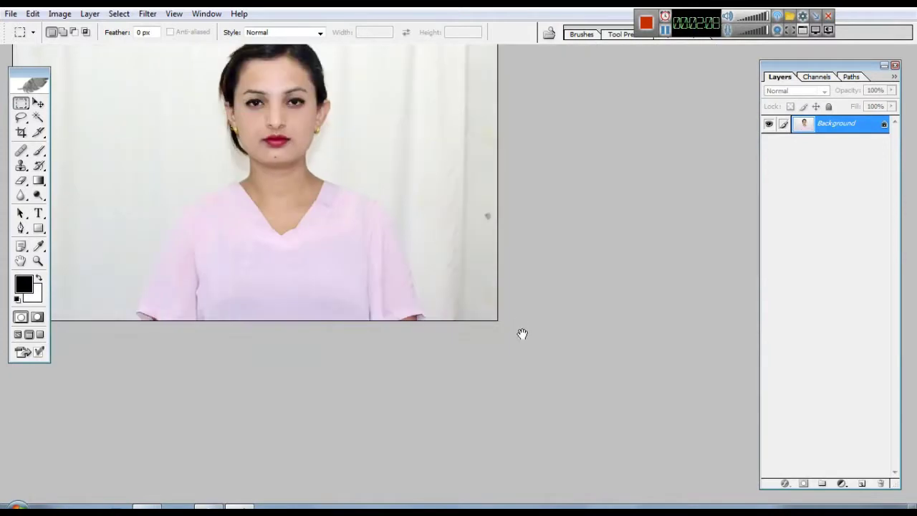
{"action": "left_click_drag", "start_coordinate": [535, 378], "coordinate": [538, 381]}
{"action": "left_click_drag", "start_coordinate": [476, 292], "coordinate": [473, 287]}
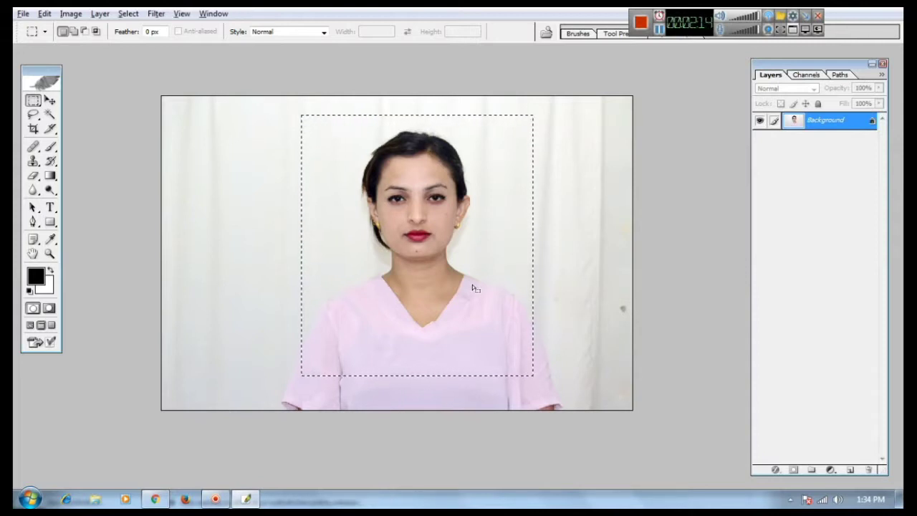
{"action": "key", "text": "alt+i"}
{"action": "key", "text": "p"}
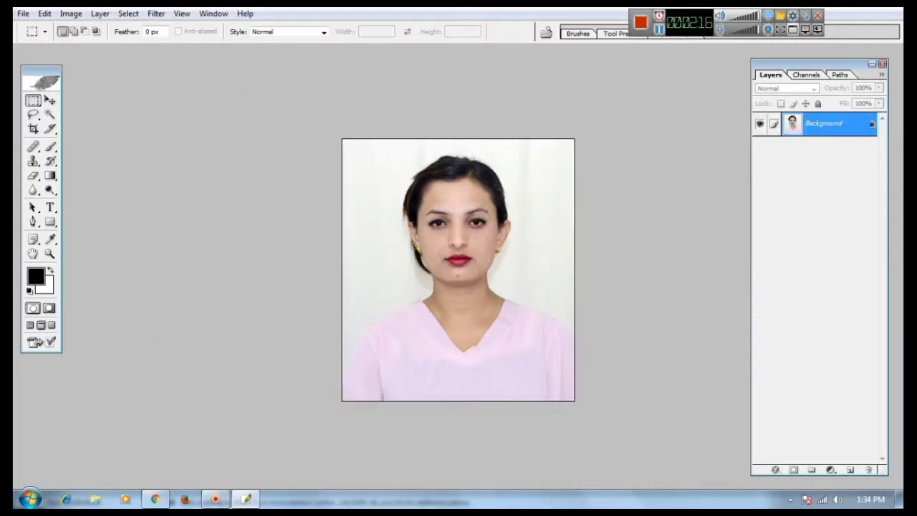
Try selecting the curtain background with the Magic Wand at tolerance 32, clearing the selection after each attempt.
{"action": "key", "text": "ctrl+plus"}
{"action": "key", "text": "w"}
{"action": "left_click", "coordinate": [335, 324]}
{"action": "left_click_drag", "start_coordinate": [596, 331], "coordinate": [556, 197]}
{"action": "key", "text": "ctrl+d"}
{"action": "left_click_drag", "start_coordinate": [571, 296], "coordinate": [464, 349]}
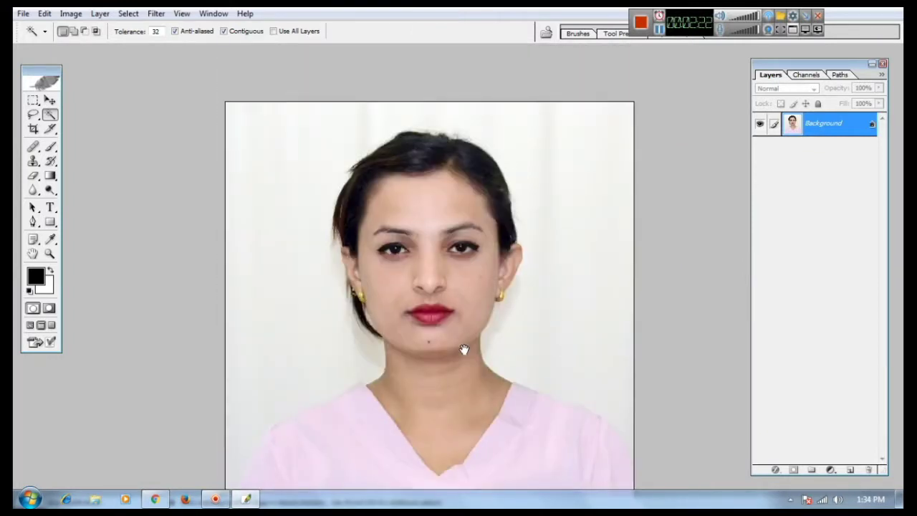
{"action": "left_click", "coordinate": [347, 364]}
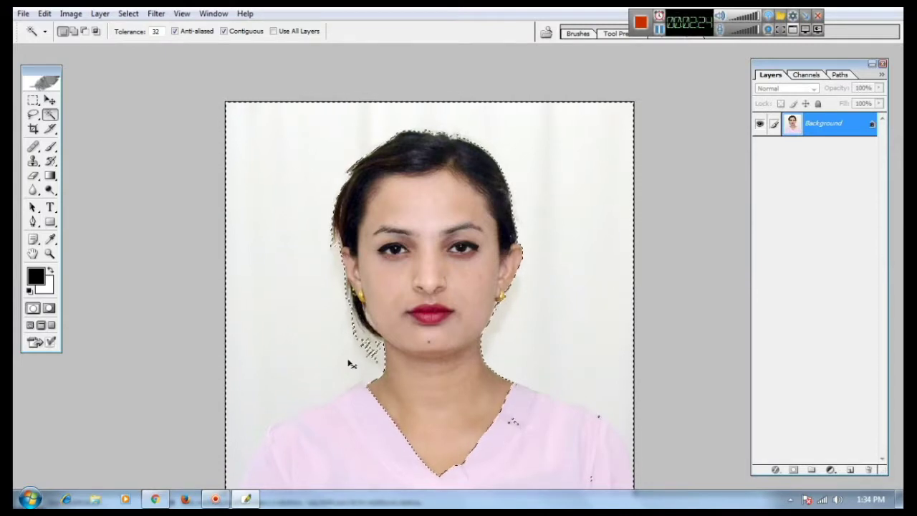
{"action": "key", "text": "ctrl+d"}
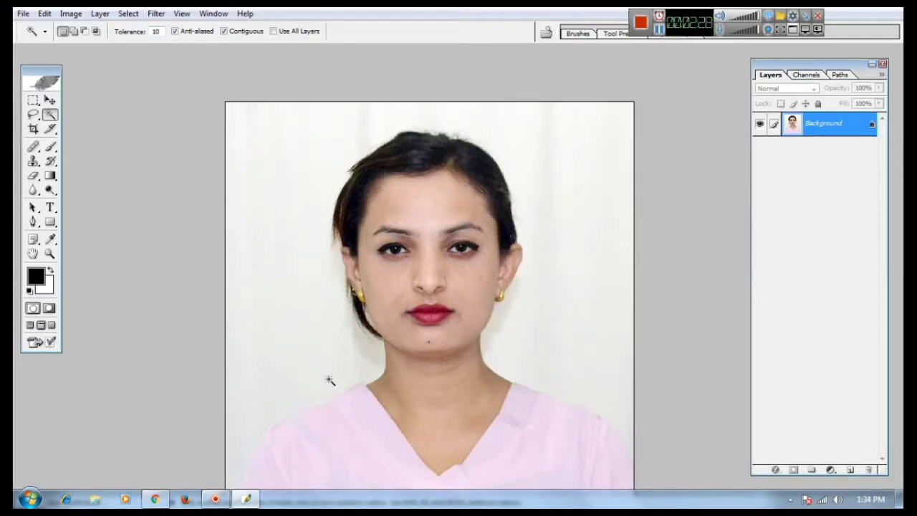
Try selecting the curtain background around the woman with the Magic Wand at tolerance 10, adding the missed areas, and clear the selection.
{"action": "left_click", "coordinate": [323, 354]}
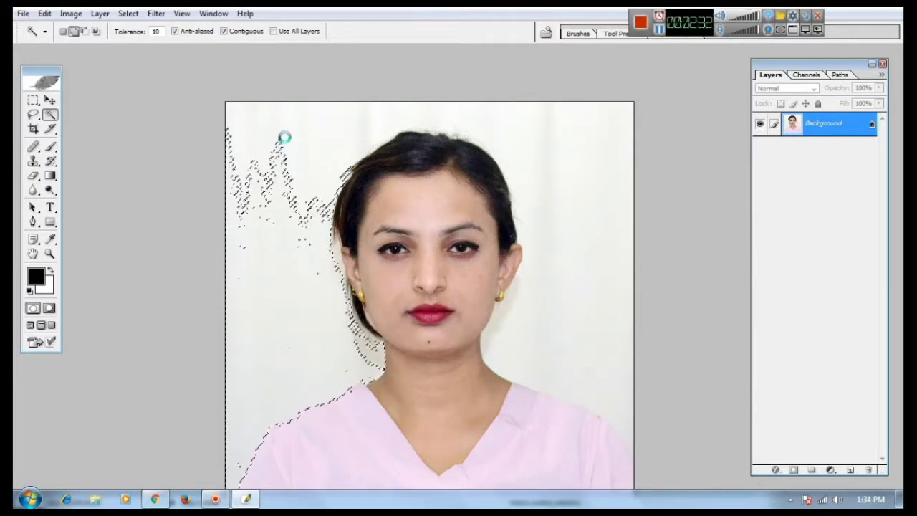
{"action": "left_click", "coordinate": [557, 180]}
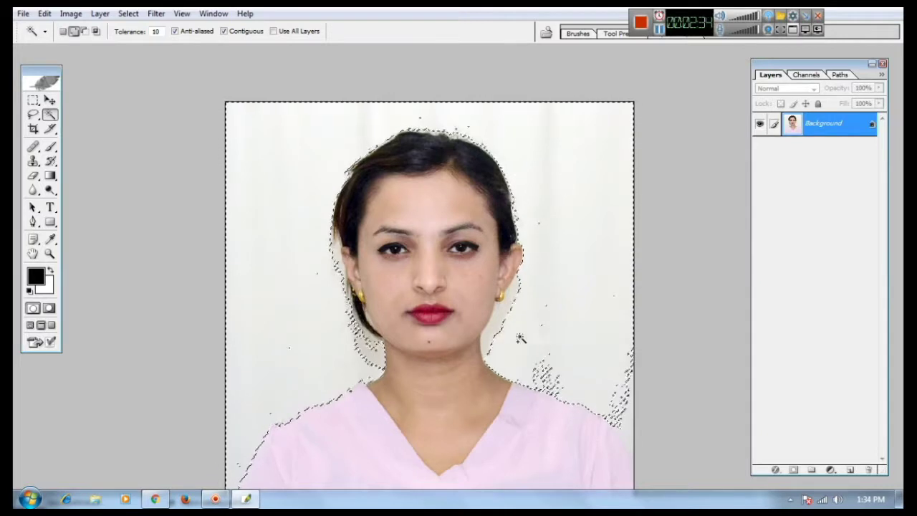
{"action": "left_click", "coordinate": [499, 330]}
{"action": "left_click", "coordinate": [614, 405]}
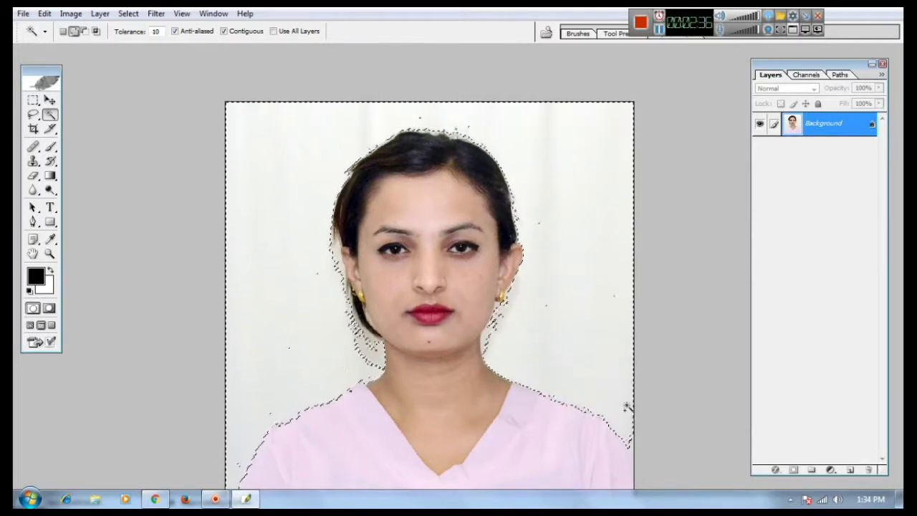
{"action": "key", "text": "ctrl+d"}
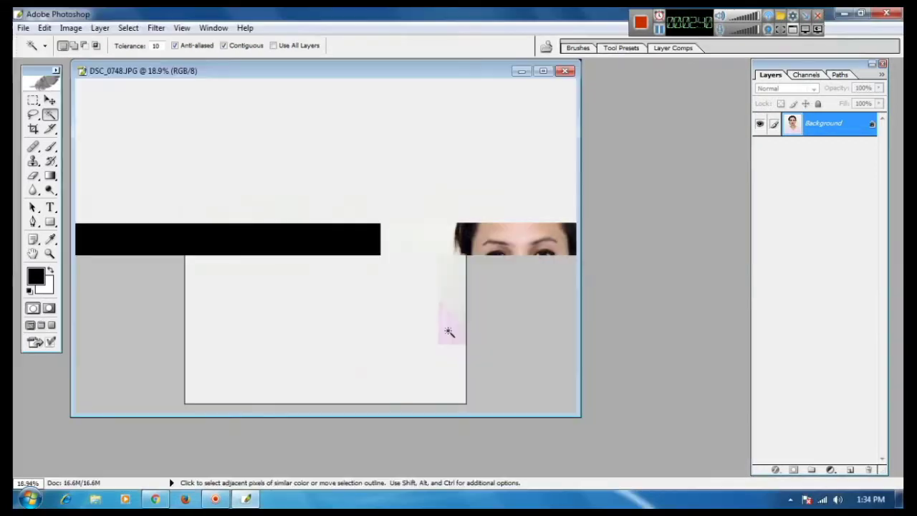
Start opening a file and go to the Dress folder inside Photoshop pic.
{"action": "key", "text": "ctrl+o"}
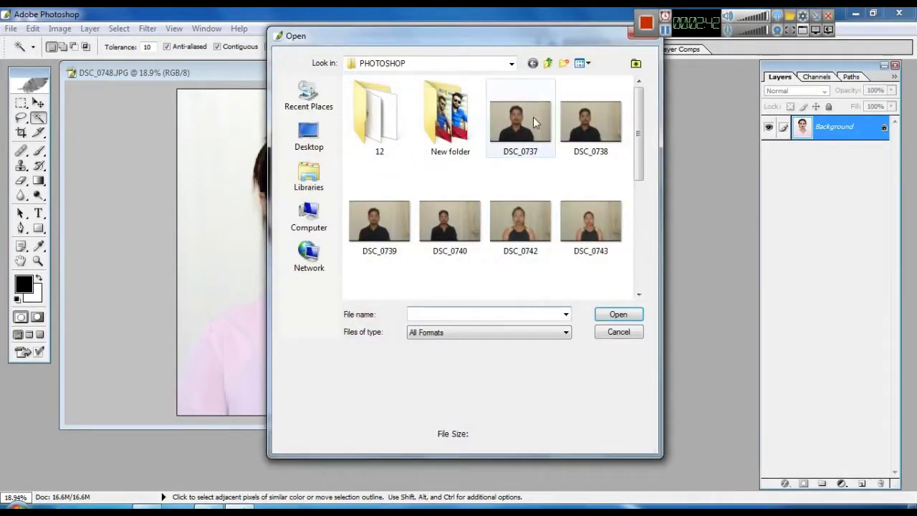
{"action": "left_click", "coordinate": [550, 66]}
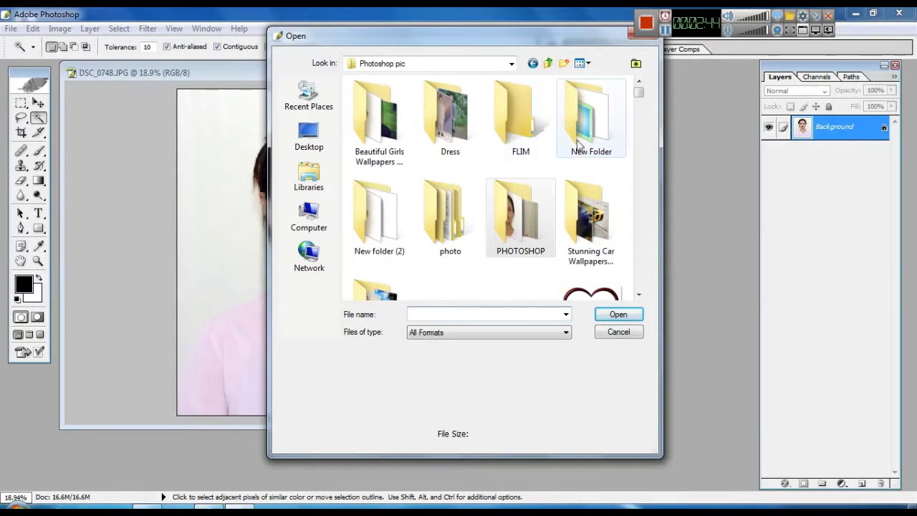
{"action": "double_click", "coordinate": [576, 143]}
{"action": "double_click", "coordinate": [398, 149]}
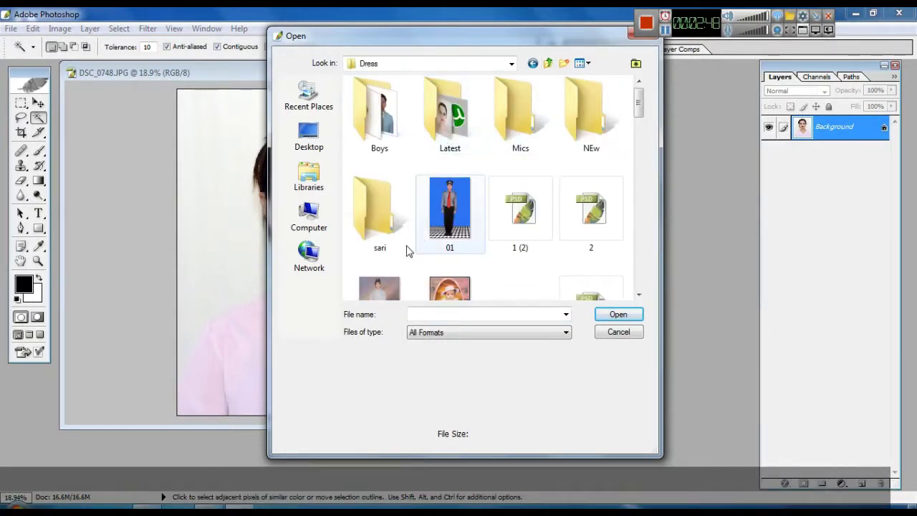
Look through the Dress folder and its Boys subfolder for a suit template.
{"action": "scroll", "coordinate": [458, 265], "scroll_direction": "down", "scroll_amount": 6}
{"action": "scroll", "coordinate": [497, 251], "scroll_direction": "up", "scroll_amount": 3}
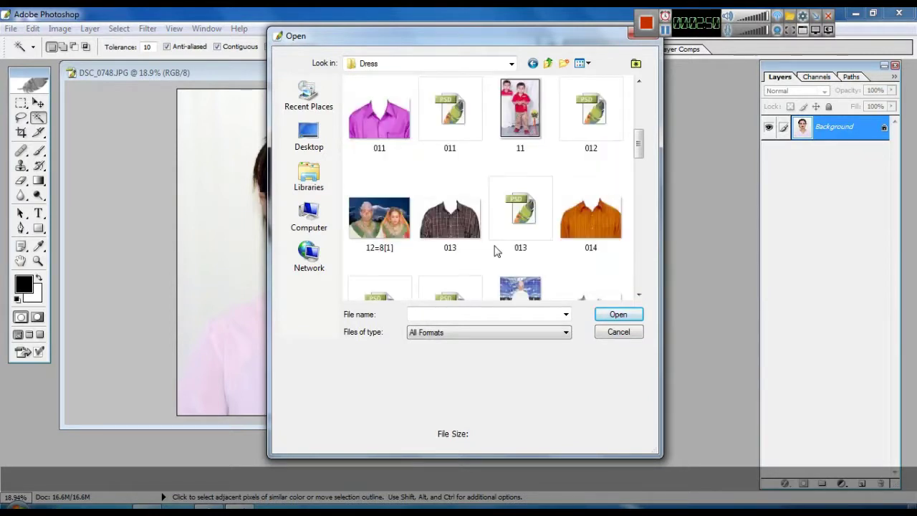
{"action": "scroll", "coordinate": [547, 171], "scroll_direction": "up", "scroll_amount": 5}
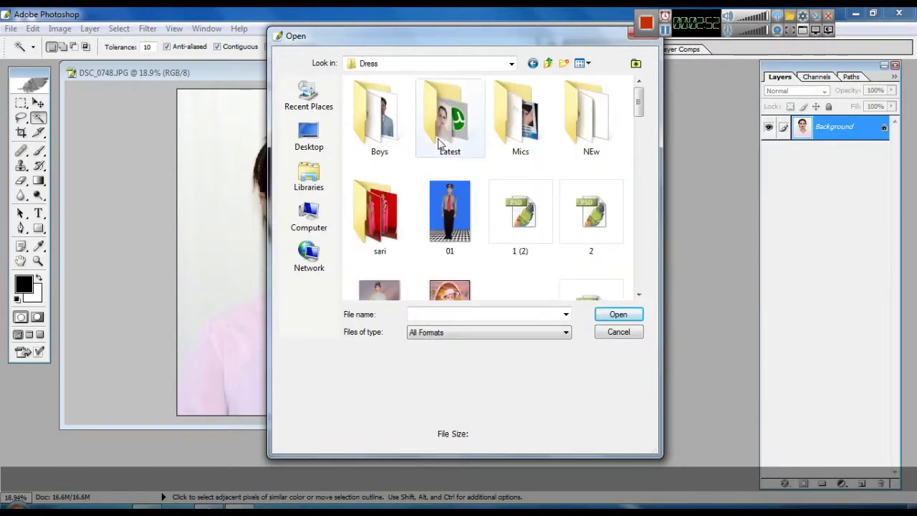
{"action": "double_click", "coordinate": [379, 140]}
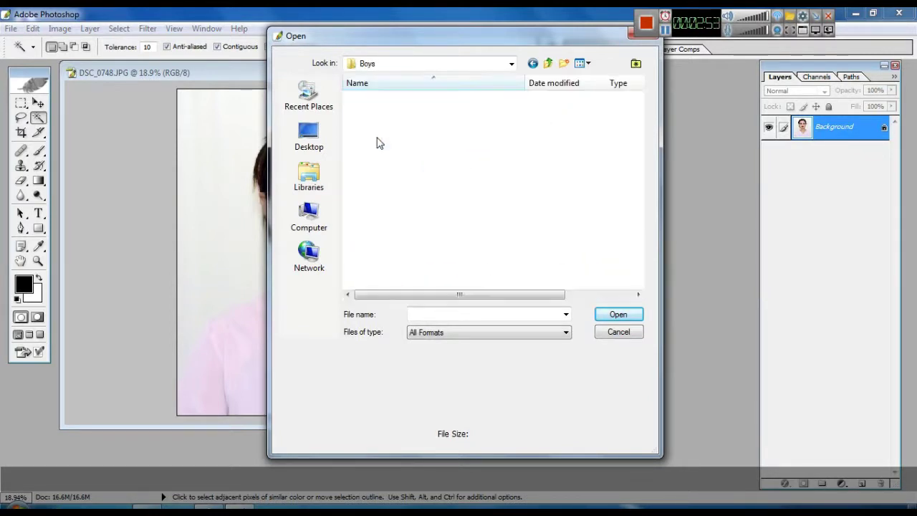
{"action": "left_click", "coordinate": [549, 64]}
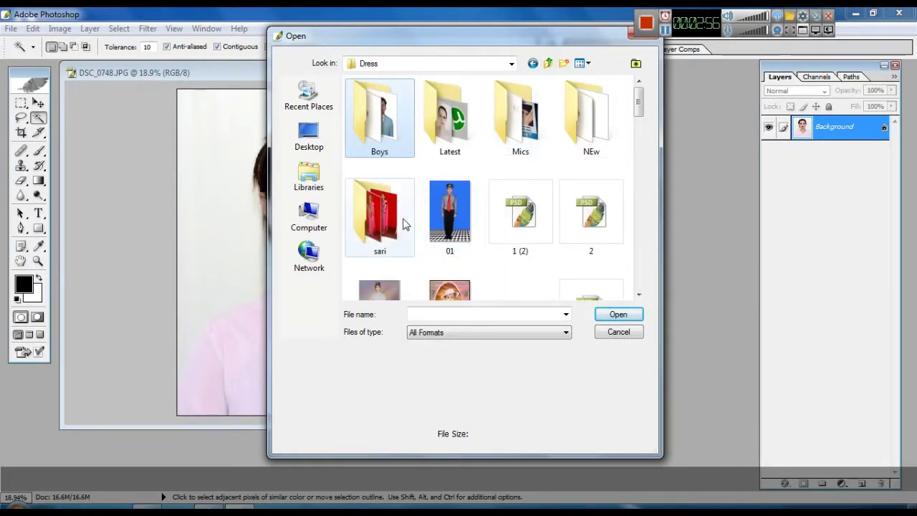
{"action": "scroll", "coordinate": [404, 225], "scroll_direction": "down", "scroll_amount": 2}
{"action": "scroll", "coordinate": [403, 225], "scroll_direction": "down", "scroll_amount": 2}
{"action": "scroll", "coordinate": [404, 225], "scroll_direction": "up", "scroll_amount": 4}
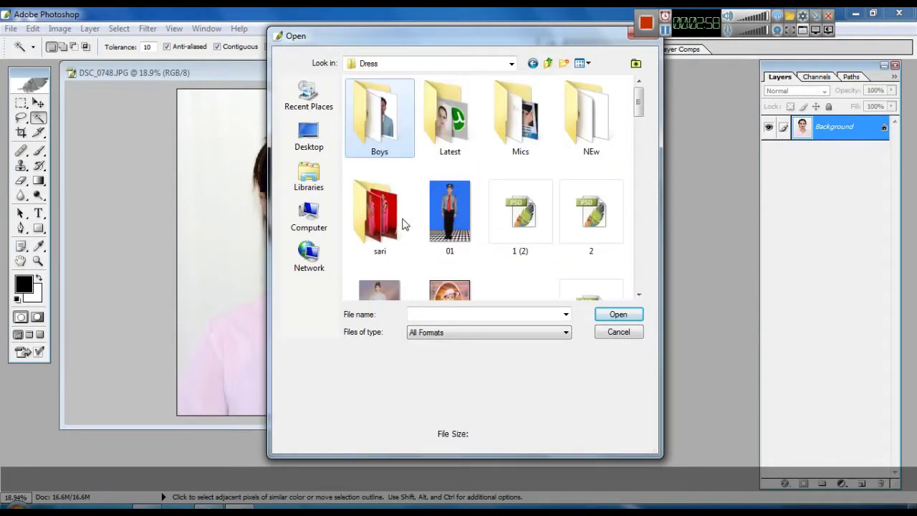
Open the 0 Haff Suit file from the NEw folder.
{"action": "double_click", "coordinate": [599, 135]}
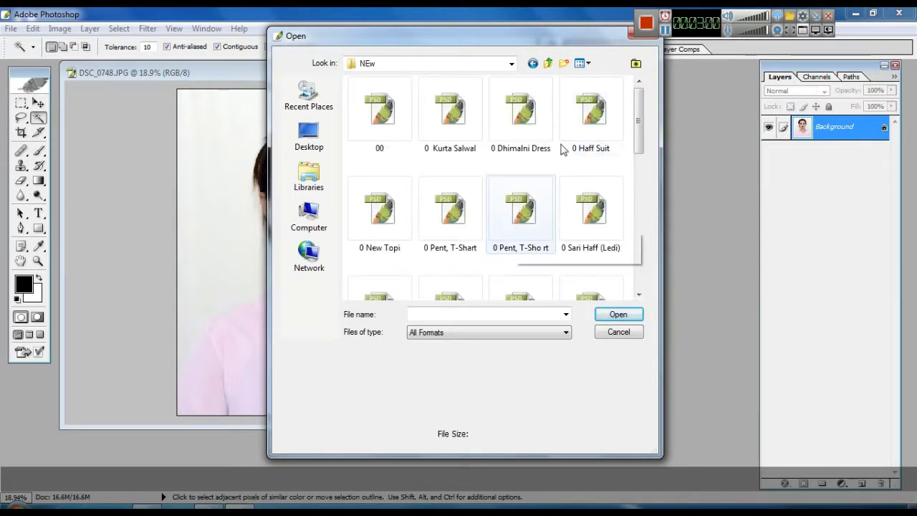
{"action": "left_click", "coordinate": [590, 144]}
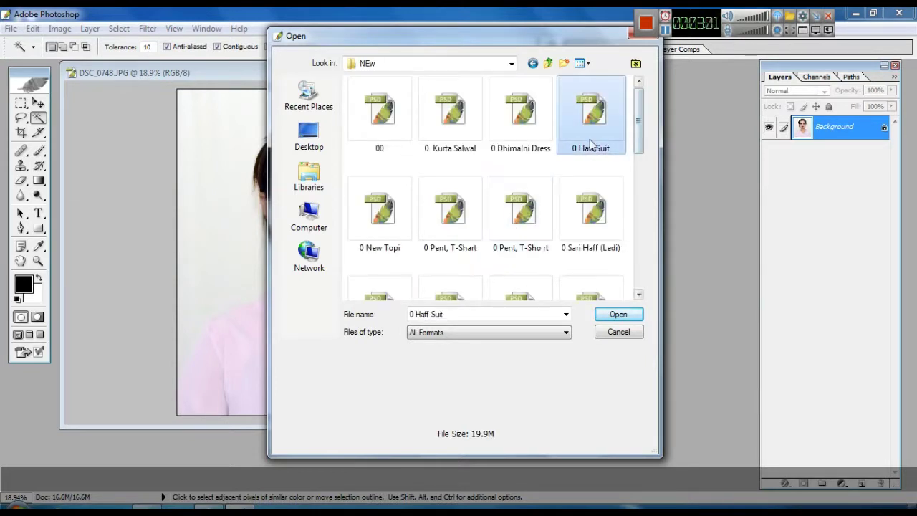
{"action": "left_click", "coordinate": [614, 316]}
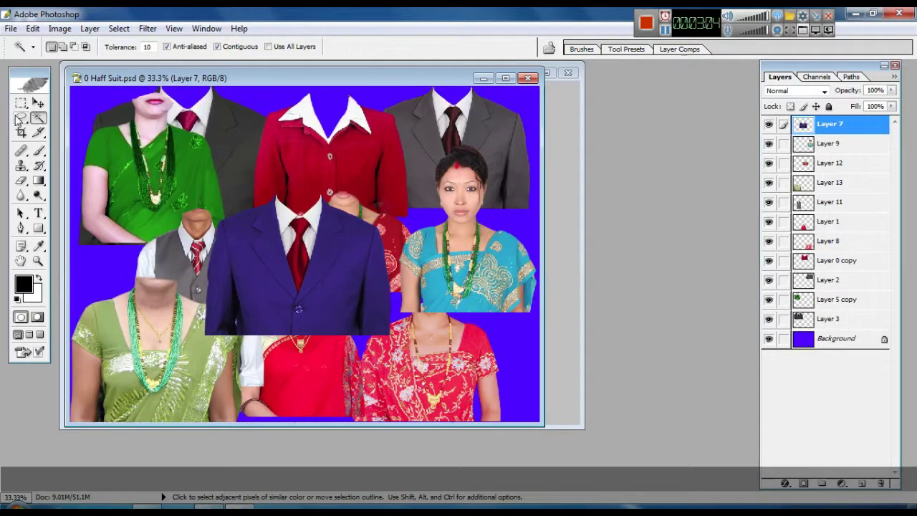
Copy the dark grey suit with the red tie from the template into the DSC_0748 portrait with the Move tool.
{"action": "left_click", "coordinate": [38, 105]}
{"action": "left_click_drag", "start_coordinate": [329, 77], "coordinate": [685, 164]}
{"action": "left_click_drag", "start_coordinate": [588, 248], "coordinate": [357, 273]}
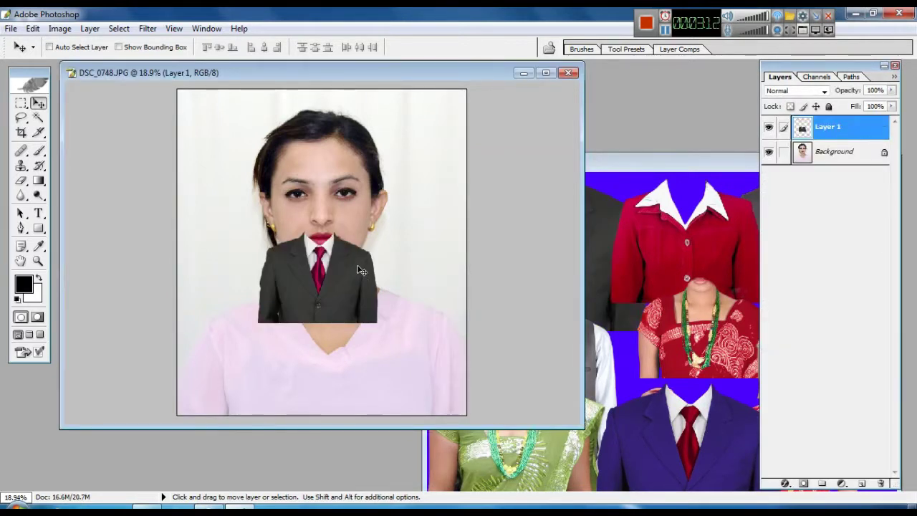
Scale the suit layer to about 240.5% with Free Transform and place it over the woman's shoulders.
{"action": "key", "text": "f"}
{"action": "key", "text": "ctrl+plus"}
{"action": "left_click_drag", "start_coordinate": [531, 377], "coordinate": [467, 350]}
{"action": "key", "text": "ctrl+t"}
{"action": "left_click_drag", "start_coordinate": [525, 271], "coordinate": [633, 191]}
{"action": "left_click_drag", "start_coordinate": [554, 282], "coordinate": [571, 369]}
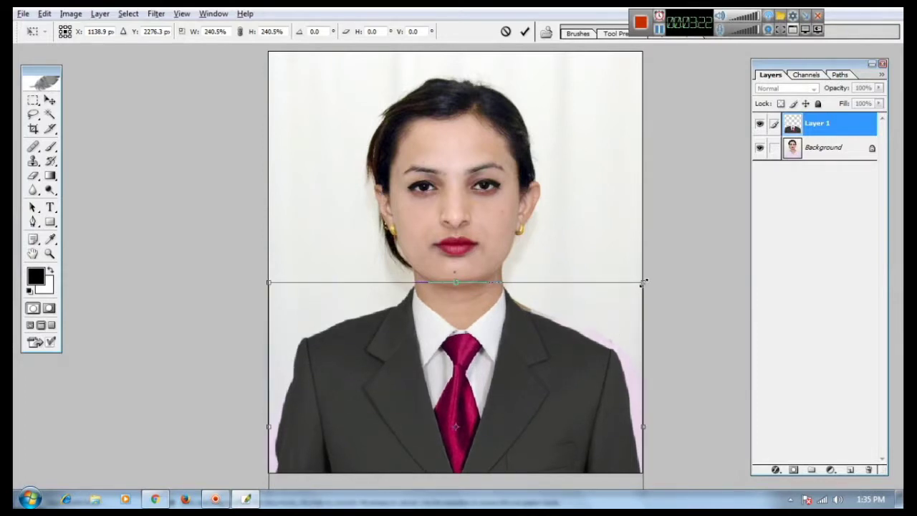
Adjust the suit's transform to about 240.0% width and 255.7% height, keeping it centred below the neck.
{"action": "left_click_drag", "start_coordinate": [644, 283], "coordinate": [655, 271]}
{"action": "left_click_drag", "start_coordinate": [588, 303], "coordinate": [606, 338]}
{"action": "left_click_drag", "start_coordinate": [654, 430], "coordinate": [649, 428]}
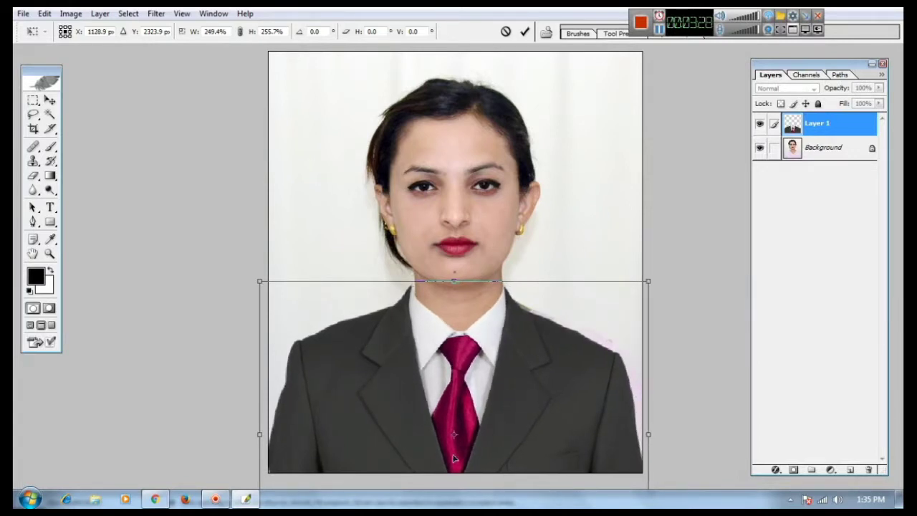
{"action": "left_click_drag", "start_coordinate": [260, 434], "coordinate": [270, 436]}
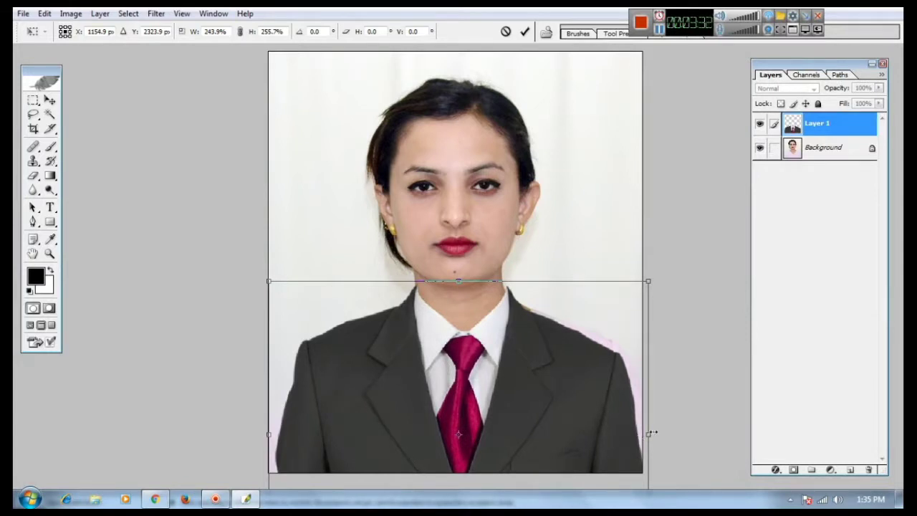
{"action": "left_click_drag", "start_coordinate": [648, 433], "coordinate": [643, 433]}
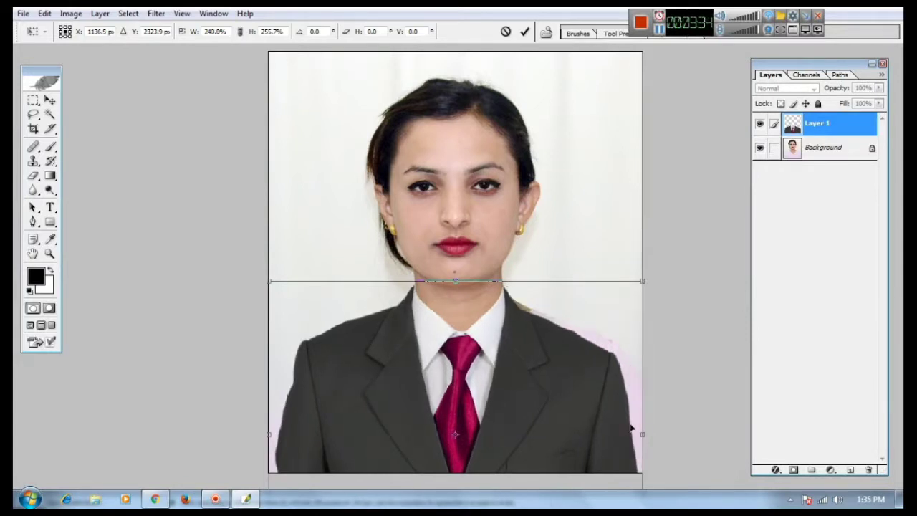
Nudge the suit upward so its collar fits around the neck, and fine-tune its horizontal position.
{"action": "key", "text": "Right"}
{"action": "key", "text": "Up"}
{"action": "key", "text": "Up"}
{"action": "key", "text": "Up"}
{"action": "key", "text": "Up"}
{"action": "key", "text": "Up"}
{"action": "key", "text": "Up"}
{"action": "key", "text": "Up"}
{"action": "key", "text": "Up"}
{"action": "key", "text": "Up"}
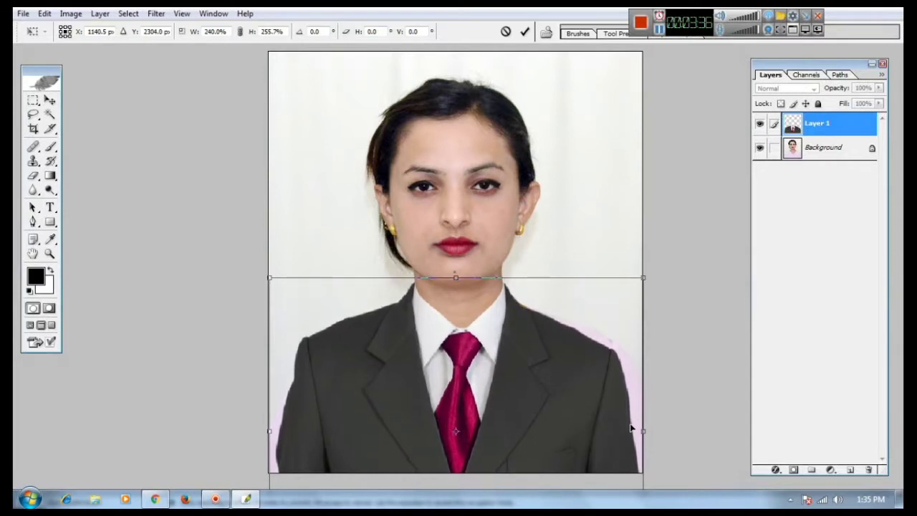
{"action": "key", "text": "Up"}
{"action": "key", "text": "Up"}
{"action": "key", "text": "Up"}
{"action": "key", "text": "Up"}
{"action": "key", "text": "Up"}
{"action": "key", "text": "Up"}
{"action": "key", "text": "Left"}
{"action": "key", "text": "Left"}
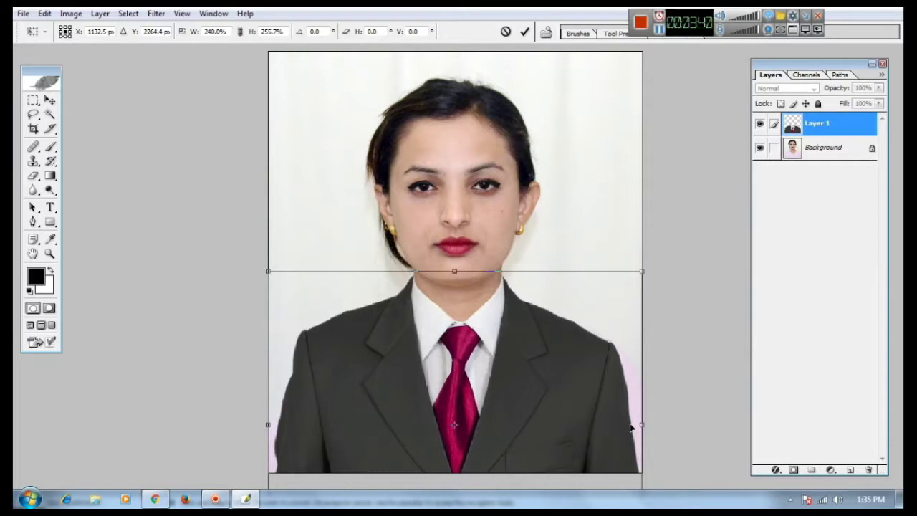
{"action": "key", "text": "Right"}
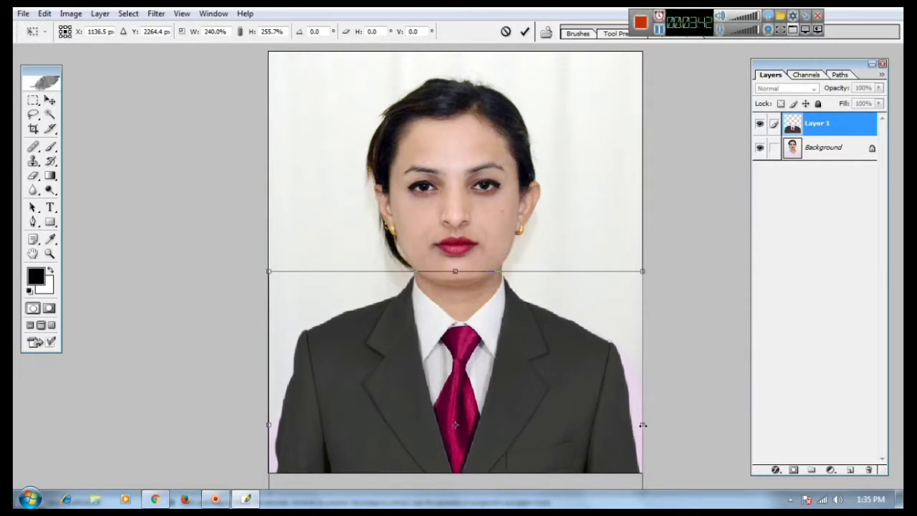
Narrow the suit to about 236.7% width, nudge it slightly to the right, and apply the transform.
{"action": "left_click_drag", "start_coordinate": [640, 426], "coordinate": [637, 431]}
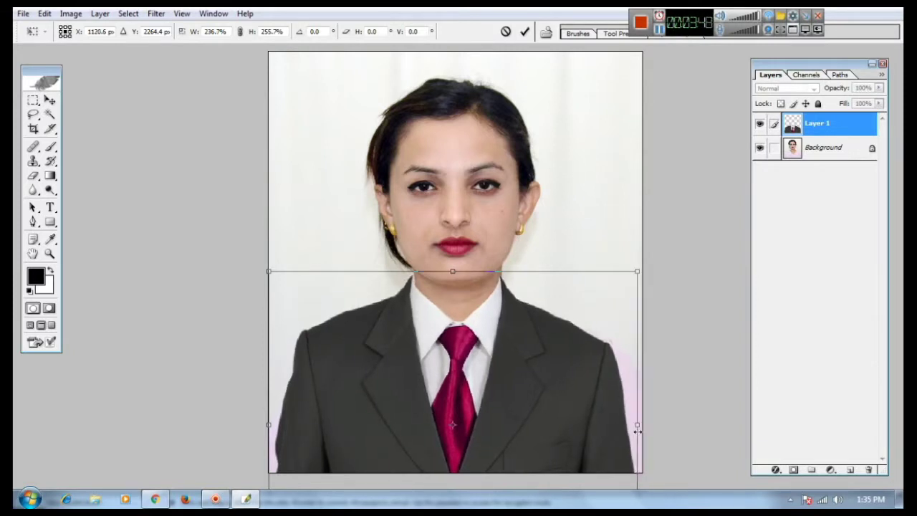
{"action": "key", "text": "Right"}
{"action": "key", "text": "Right"}
{"action": "key", "text": "Right"}
{"action": "key", "text": "Right"}
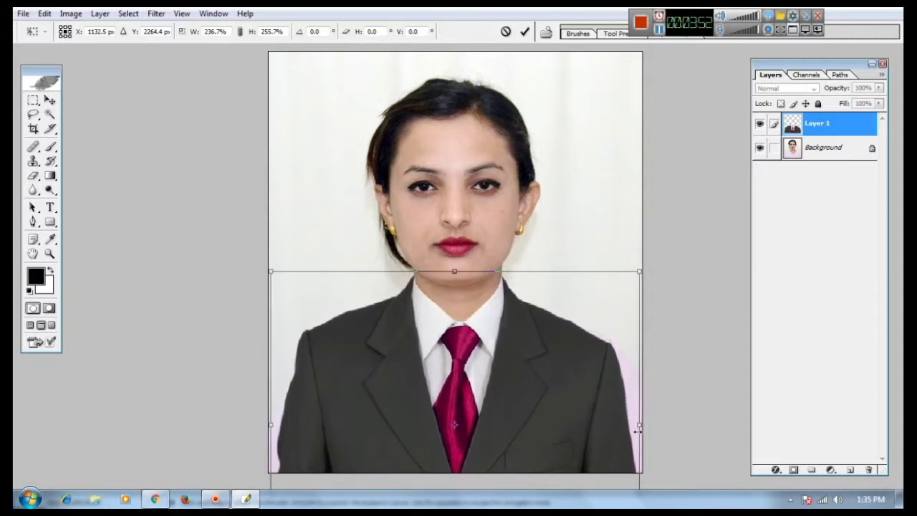
{"action": "key", "text": "Return"}
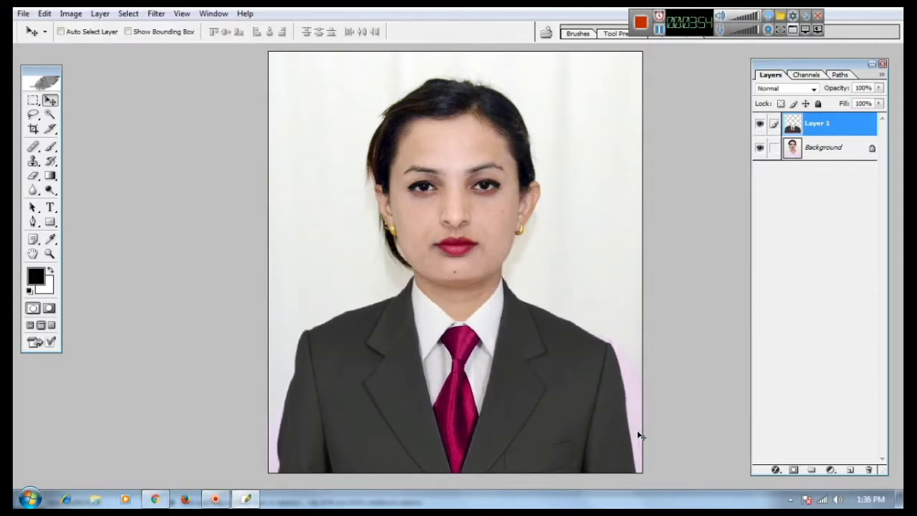
Merge the suit layer into the portrait background and ready the Crop tool for entering a width.
{"action": "key", "text": "ctrl+minus"}
{"action": "key", "text": "ctrl+minus"}
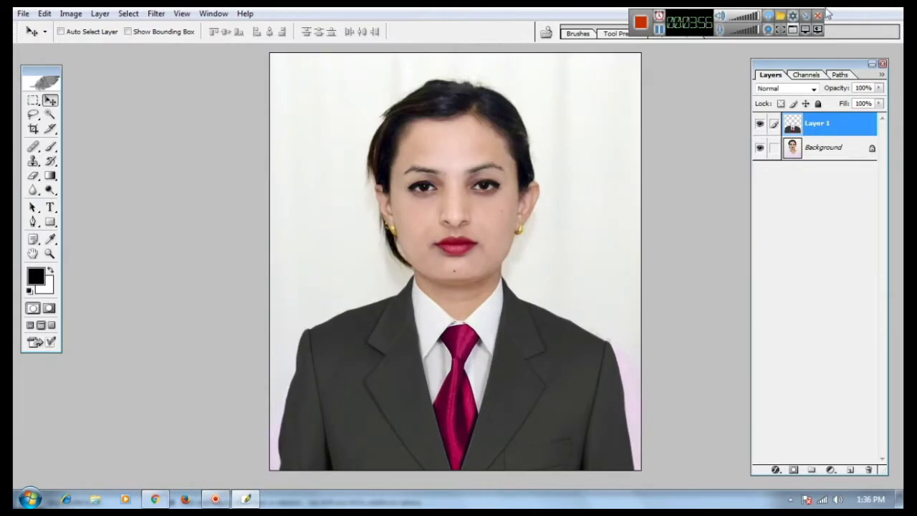
{"action": "key", "text": "ctrl+e"}
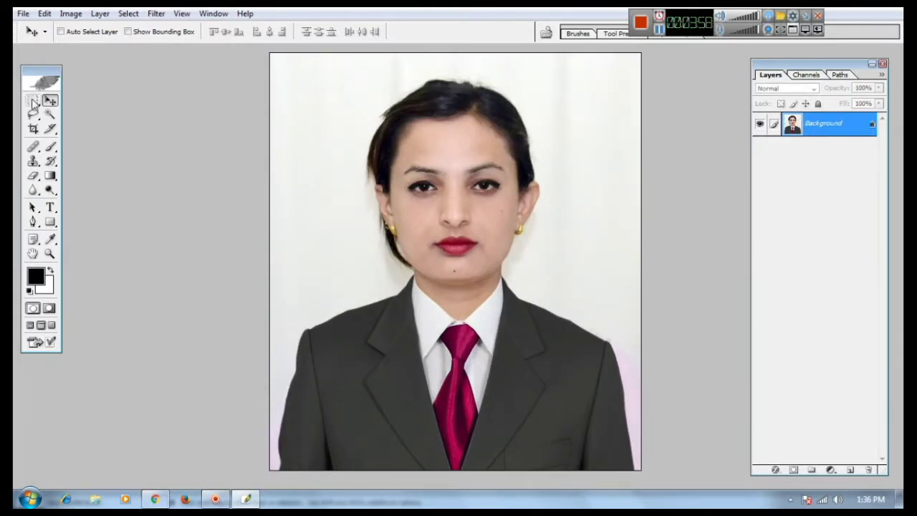
{"action": "left_click", "coordinate": [33, 129]}
{"action": "left_click", "coordinate": [99, 32]}
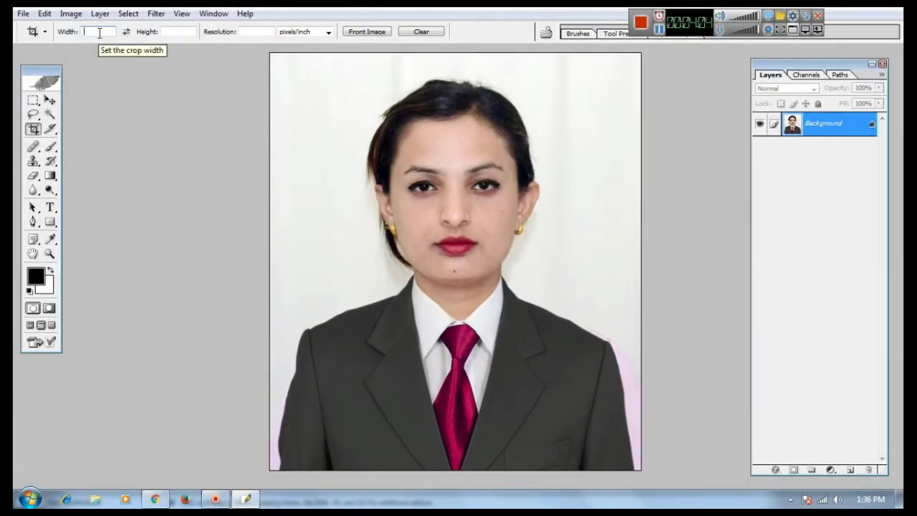
{"action": "key", "text": "ctrl+j"}
Try outlining the suit's left shoulder with the Pen tool in shape-layer mode, and undo the shape.
{"action": "left_click_drag", "start_coordinate": [405, 337], "coordinate": [376, 260]}
{"action": "left_click", "coordinate": [36, 222]}
{"action": "left_click_drag", "start_coordinate": [244, 253], "coordinate": [230, 290]}
{"action": "left_click_drag", "start_coordinate": [232, 452], "coordinate": [237, 470]}
{"action": "left_click_drag", "start_coordinate": [333, 399], "coordinate": [330, 372]}
{"action": "left_click_drag", "start_coordinate": [300, 262], "coordinate": [286, 245]}
{"action": "key", "text": "ctrl+alt+z"}
{"action": "key", "text": "ctrl+alt+z"}
{"action": "key", "text": "ctrl+alt+z"}
{"action": "key", "text": "ctrl+alt+z"}
{"action": "key", "text": "ctrl+alt+z"}
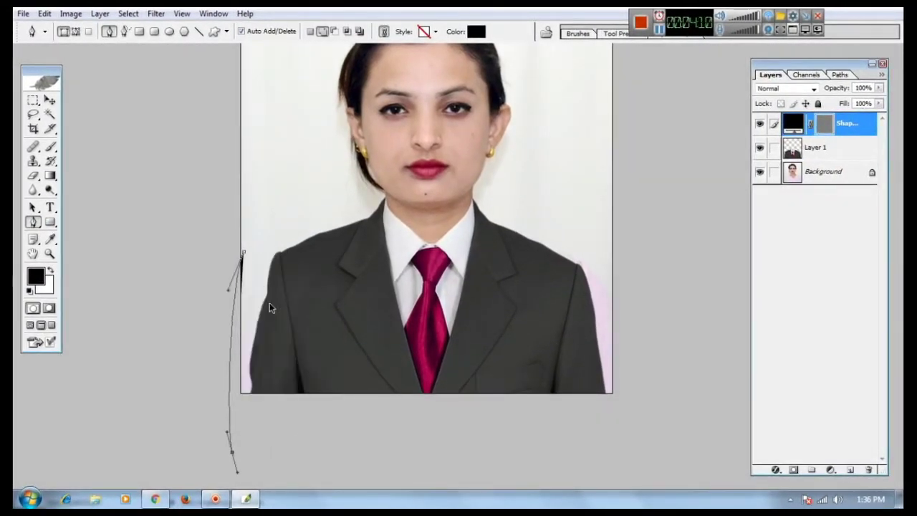
Draw a closed Pen path in Paths mode around the suit's left shoulder and sleeve, and convert it to a selection.
{"action": "left_click", "coordinate": [76, 32]}
{"action": "left_click", "coordinate": [269, 228]}
{"action": "left_click_drag", "start_coordinate": [219, 265], "coordinate": [214, 294]}
{"action": "left_click_drag", "start_coordinate": [331, 344], "coordinate": [326, 328]}
{"action": "left_click_drag", "start_coordinate": [305, 259], "coordinate": [288, 225]}
{"action": "left_click", "coordinate": [268, 228]}
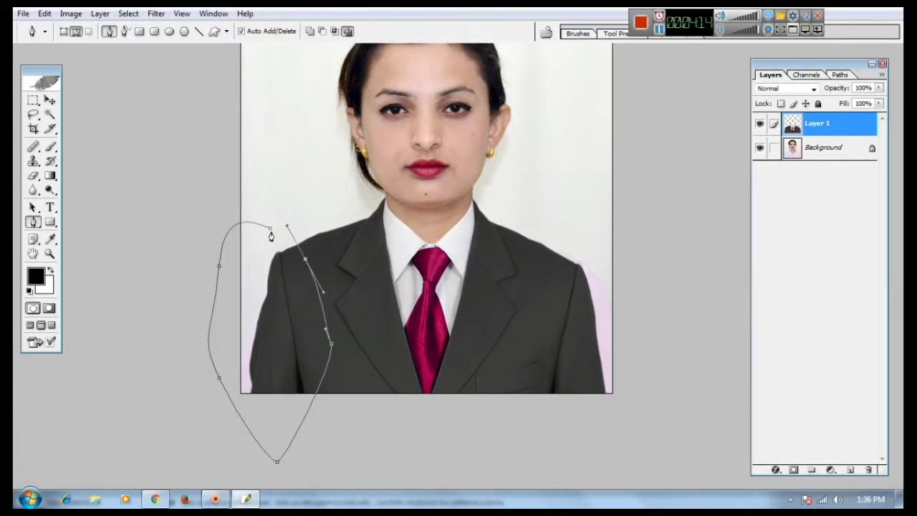
{"action": "key", "text": "ctrl+Return"}
Delete the selected left shoulder area from the Background layer instead of the suit layer, and deselect.
{"action": "key", "text": "Delete"}
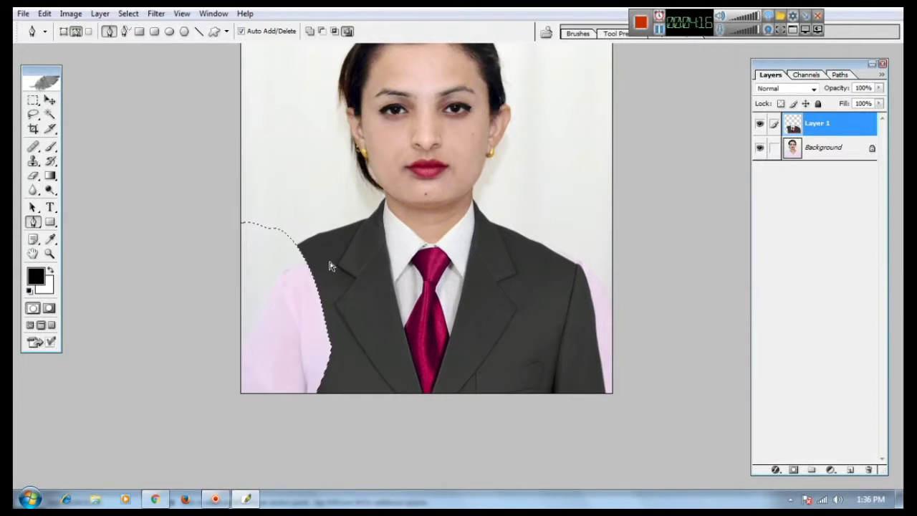
{"action": "key", "text": "ctrl+z"}
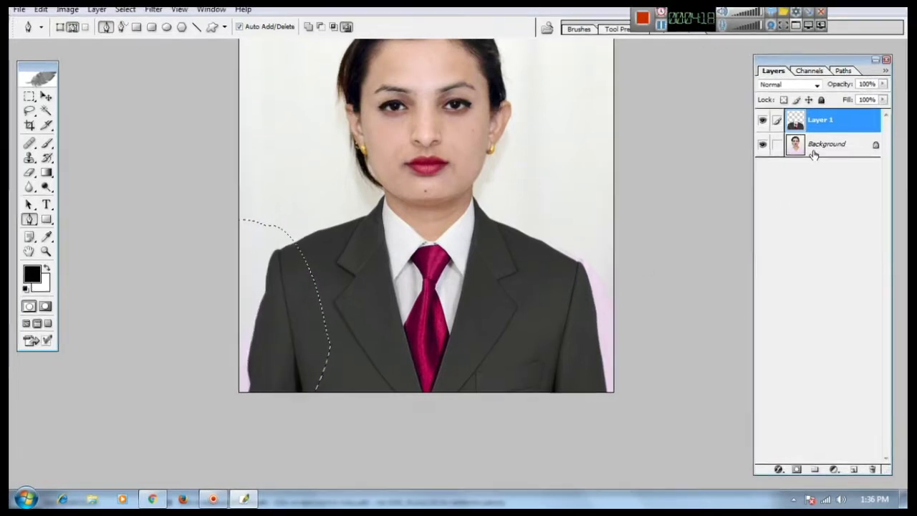
{"action": "left_click", "coordinate": [816, 147]}
{"action": "key", "text": "Delete"}
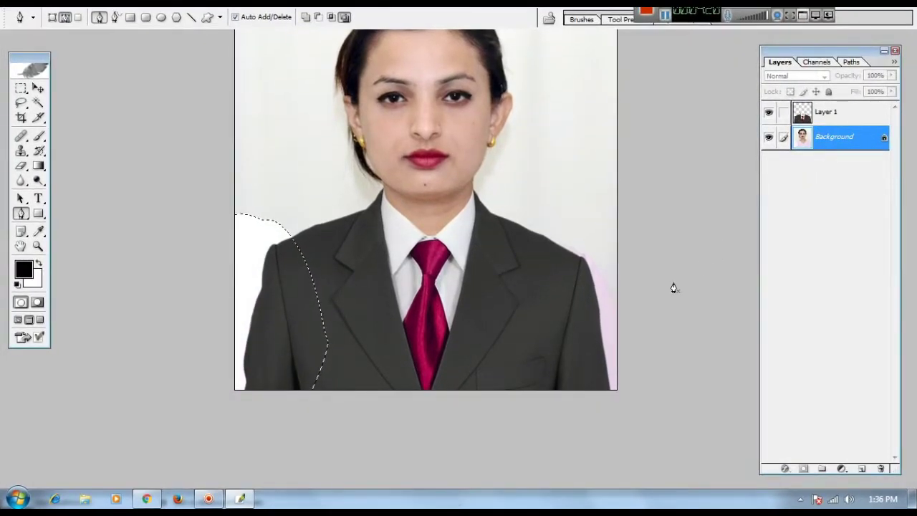
{"action": "key", "text": "ctrl+d"}
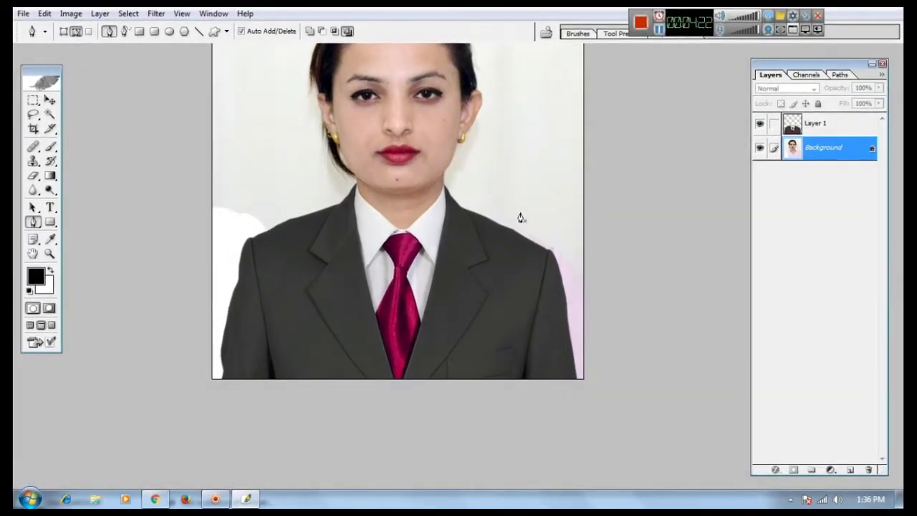
Draw a closed Pen path around the suit's right-hand shoulder, convert it to a selection, delete that area from the Background layer, and deselect.
{"action": "left_click", "coordinate": [476, 208]}
{"action": "left_click", "coordinate": [542, 358]}
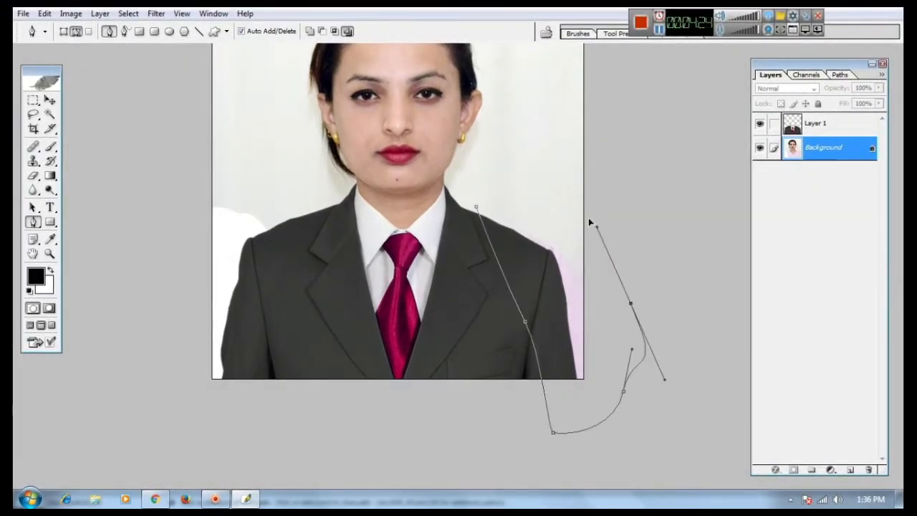
{"action": "left_click", "coordinate": [474, 209]}
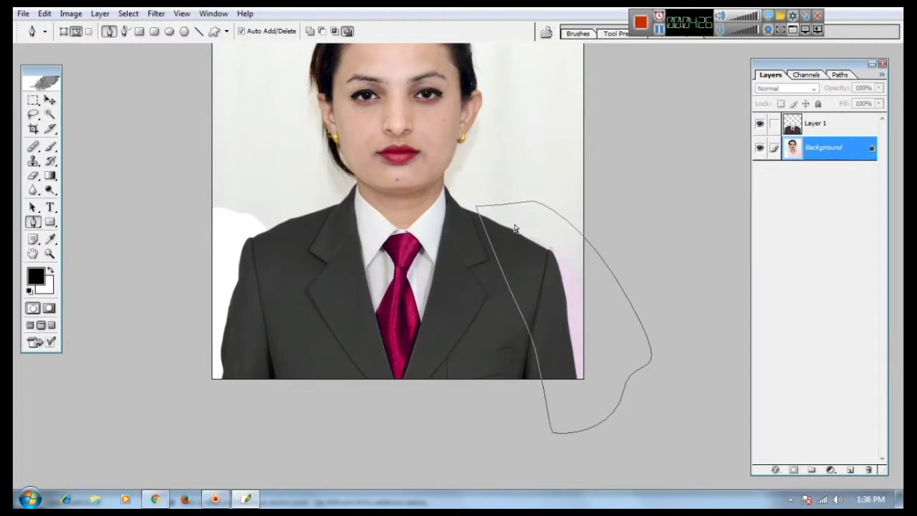
{"action": "key", "text": "ctrl+Return"}
{"action": "key", "text": "ctrl+d"}
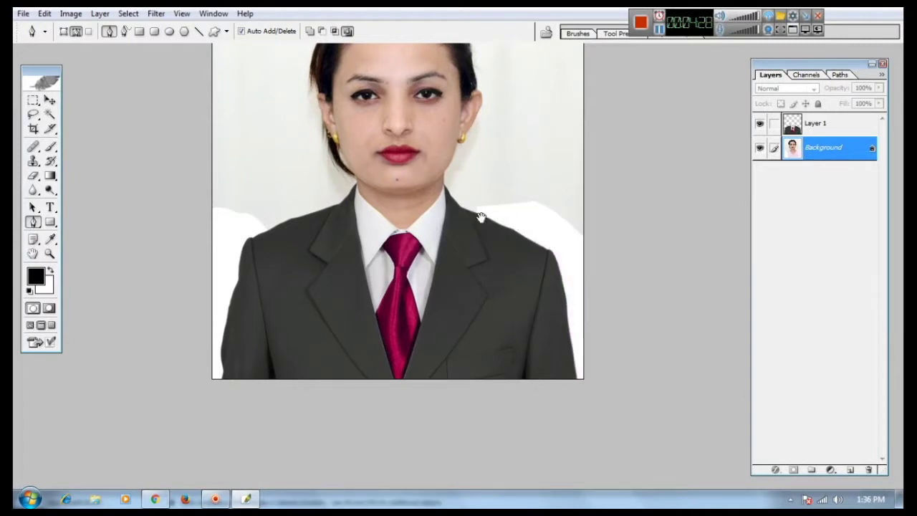
Merge Layer 1 with the suit down into the Background layer.
{"action": "left_click_drag", "start_coordinate": [513, 235], "coordinate": [515, 264]}
{"action": "left_click", "coordinate": [815, 129]}
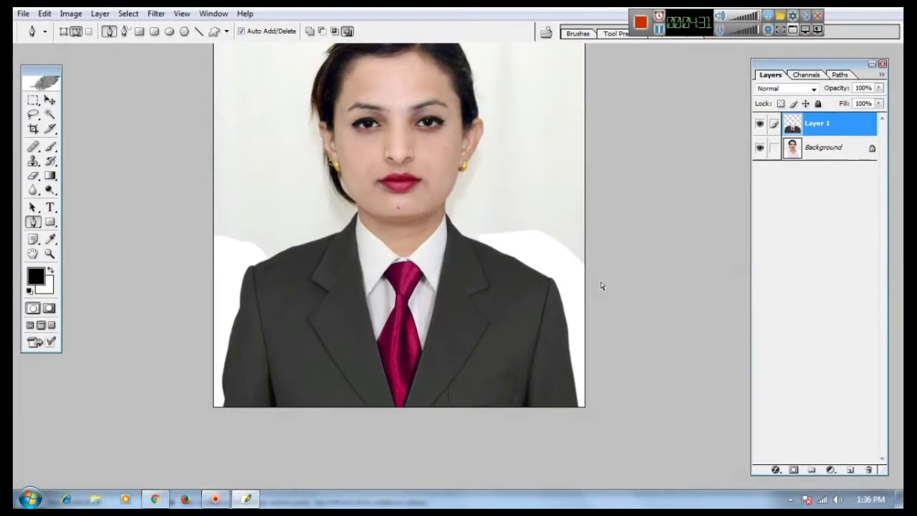
{"action": "key", "text": "ctrl+e"}
Select the entire backdrop around the woman with the Magic Wand, raising the tolerance to 32 and adding the remaining areas.
{"action": "left_click_drag", "start_coordinate": [506, 205], "coordinate": [514, 289]}
{"action": "key", "text": "w"}
{"action": "left_click", "coordinate": [277, 241]}
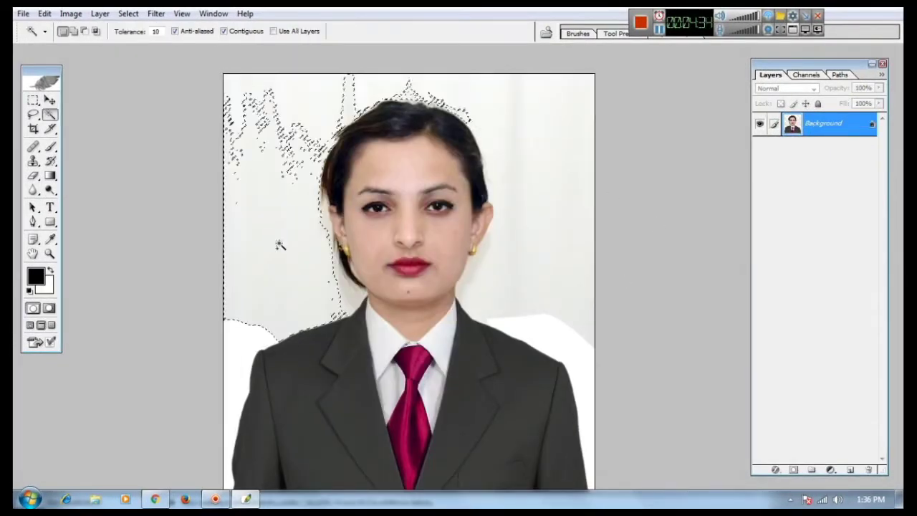
{"action": "left_click", "coordinate": [286, 131], "text": "shift"}
{"action": "double_click", "coordinate": [155, 31]}
{"action": "type", "text": "32"}
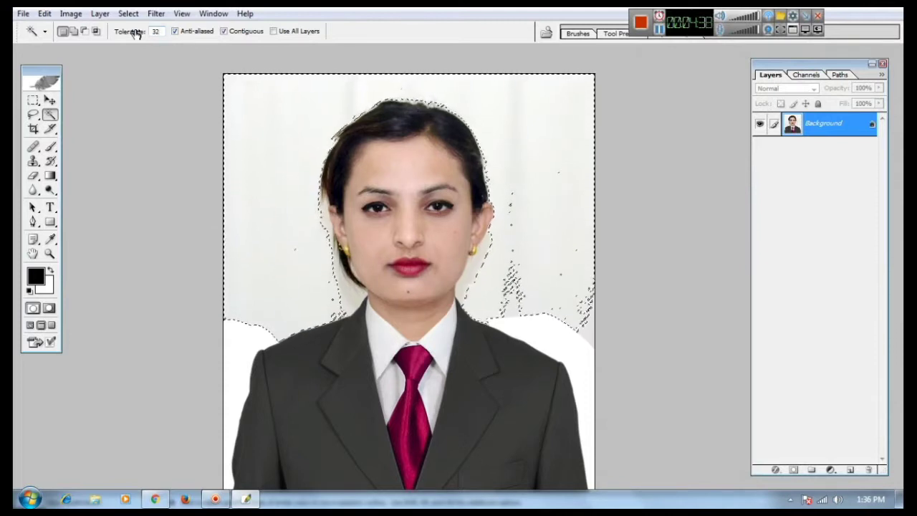
{"action": "left_click", "coordinate": [472, 270]}
{"action": "left_click", "coordinate": [563, 285]}
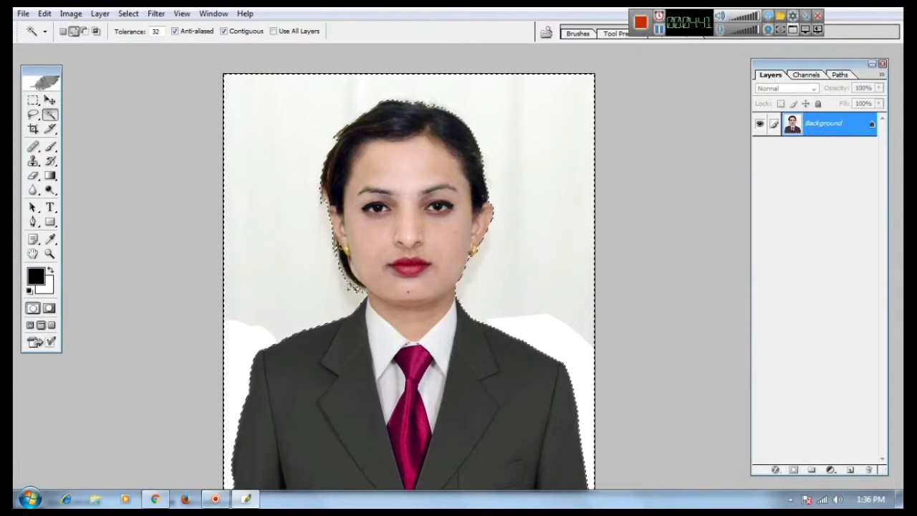
{"action": "left_click", "coordinate": [348, 94]}
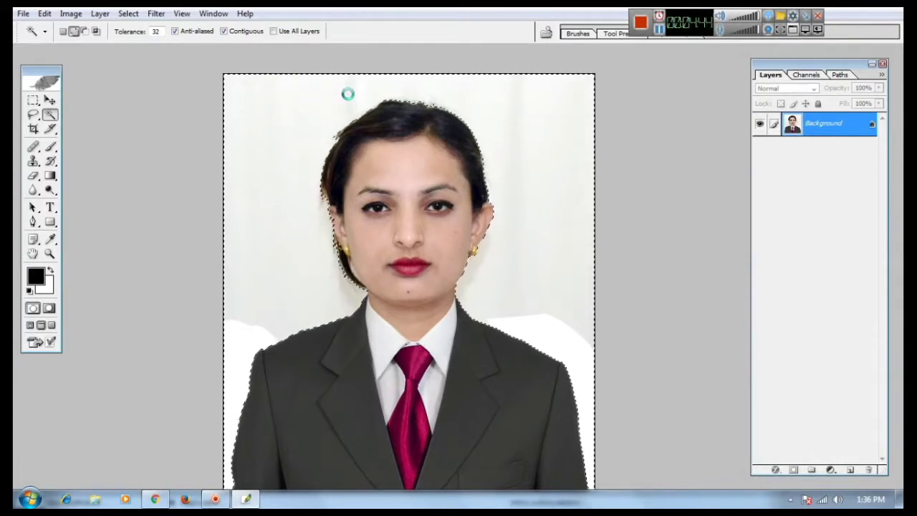
Feather the backdrop selection, delete the selected area to leave plain white, and deselect.
{"action": "right_click", "coordinate": [528, 260]}
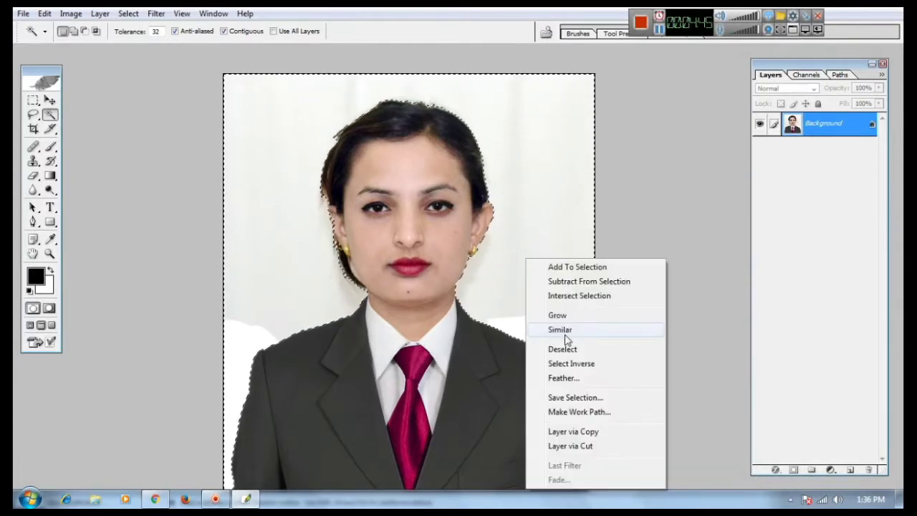
{"action": "left_click", "coordinate": [575, 389]}
{"action": "key", "text": "Return"}
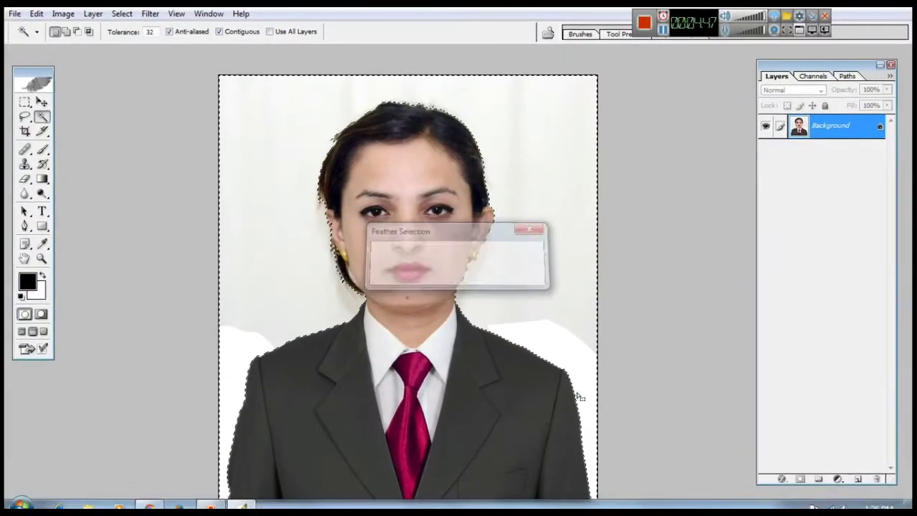
{"action": "key", "text": "Delete"}
{"action": "key", "text": "ctrl+d"}
{"action": "key", "text": "ctrl+minus"}
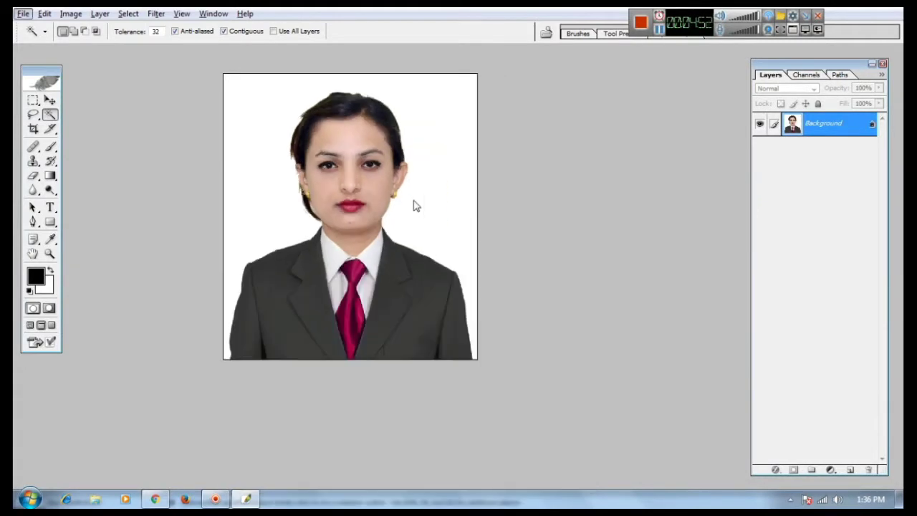
Crop the portrait to 1.32 x 1.5 in at 300 pixels/inch, centring the frame on the head and shoulders.
{"action": "left_click", "coordinate": [33, 129]}
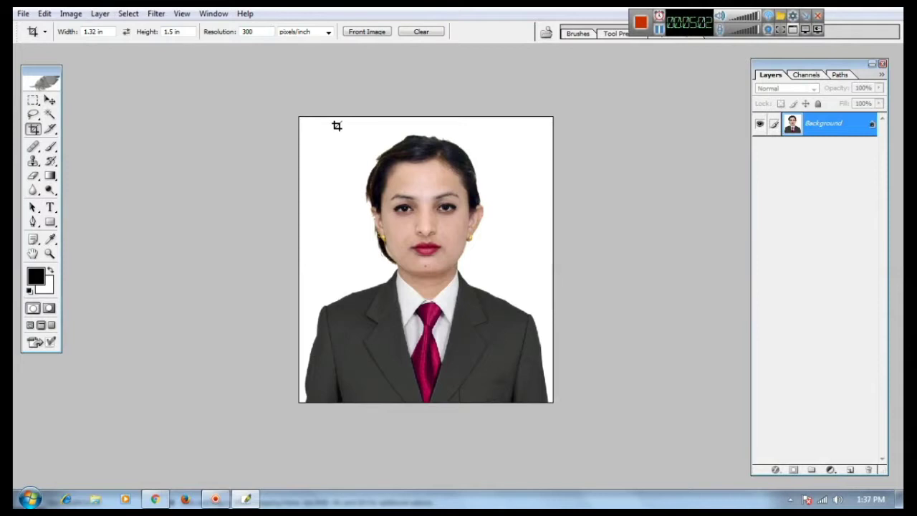
{"action": "left_click_drag", "start_coordinate": [528, 399], "coordinate": [532, 399]}
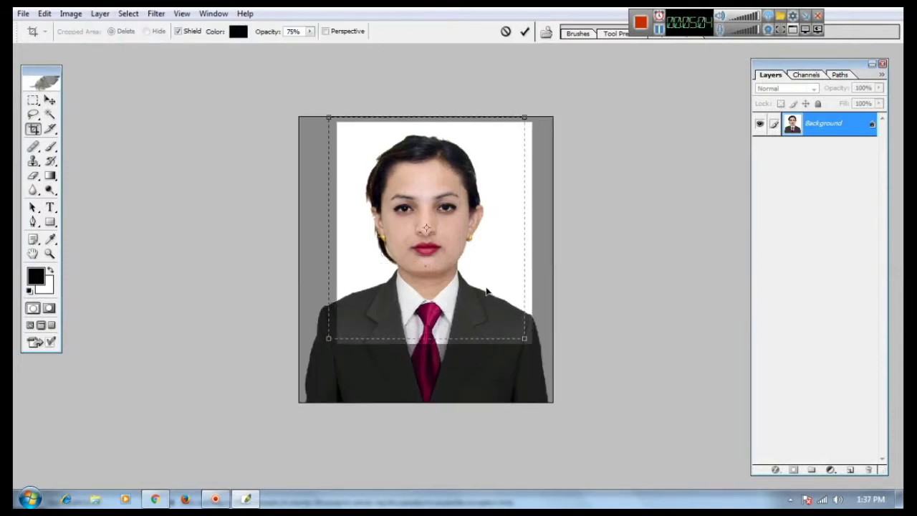
{"action": "left_click_drag", "start_coordinate": [533, 354], "coordinate": [509, 332]}
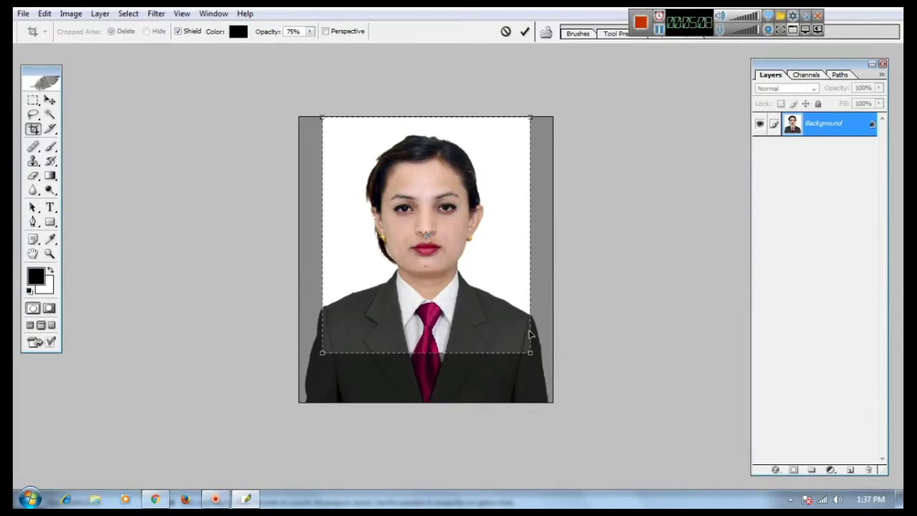
{"action": "key", "text": "Down"}
{"action": "key", "text": "Down"}
{"action": "key", "text": "Down"}
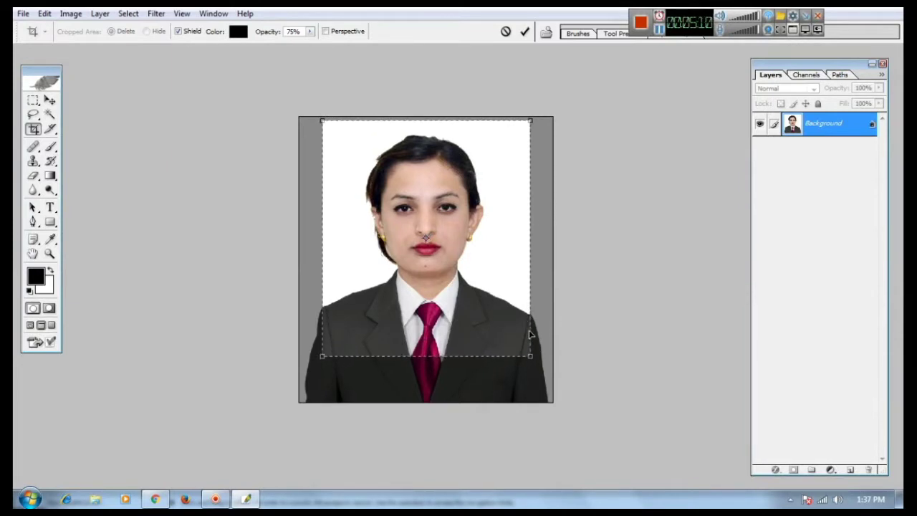
{"action": "key", "text": "Left"}
{"action": "key", "text": "Left"}
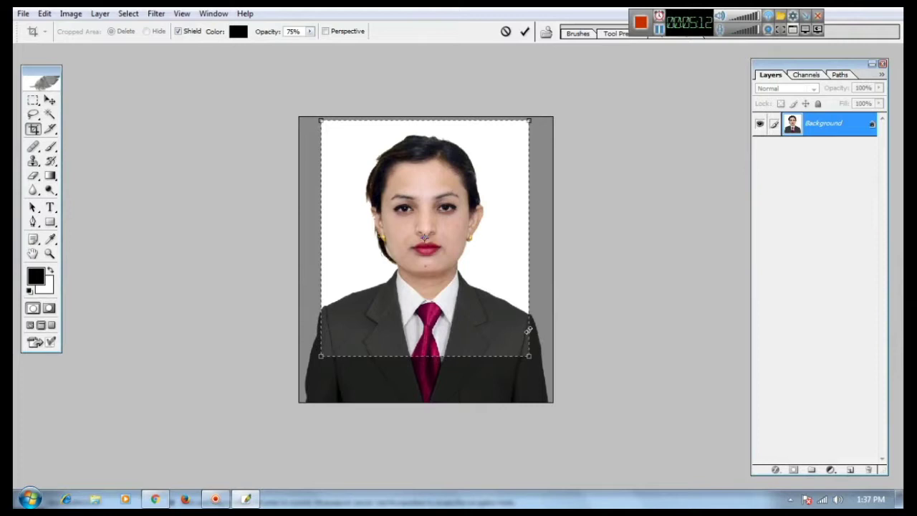
{"action": "key", "text": "Right"}
{"action": "key", "text": "Right"}
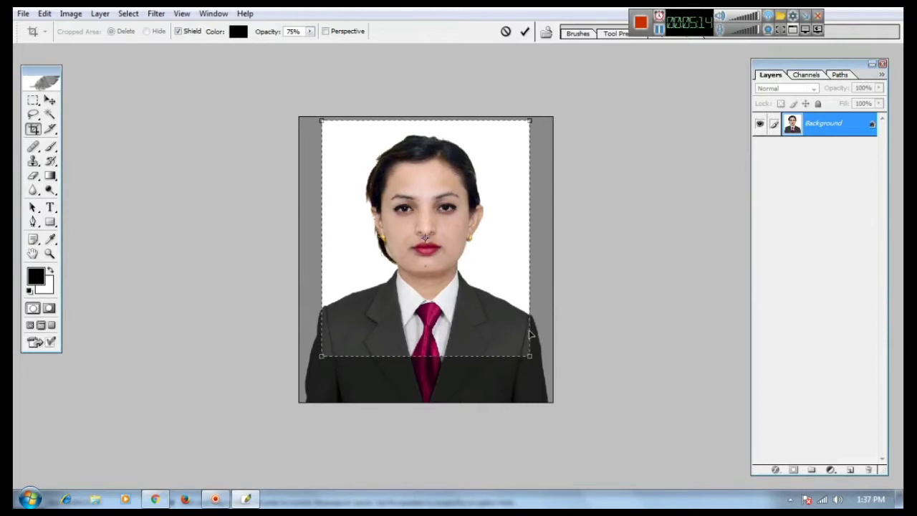
{"action": "key", "text": "Return"}
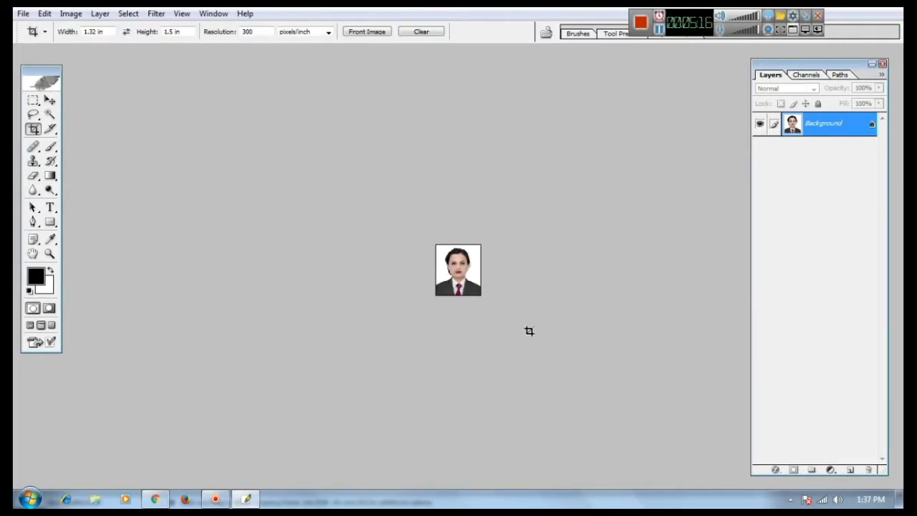
Examine the cropped portrait at several magnifications.
{"action": "key", "text": "ctrl+plus"}
{"action": "key", "text": "ctrl+plus"}
{"action": "key", "text": "ctrl+plus"}
{"action": "key", "text": "ctrl+plus"}
{"action": "key", "text": "ctrl+plus"}
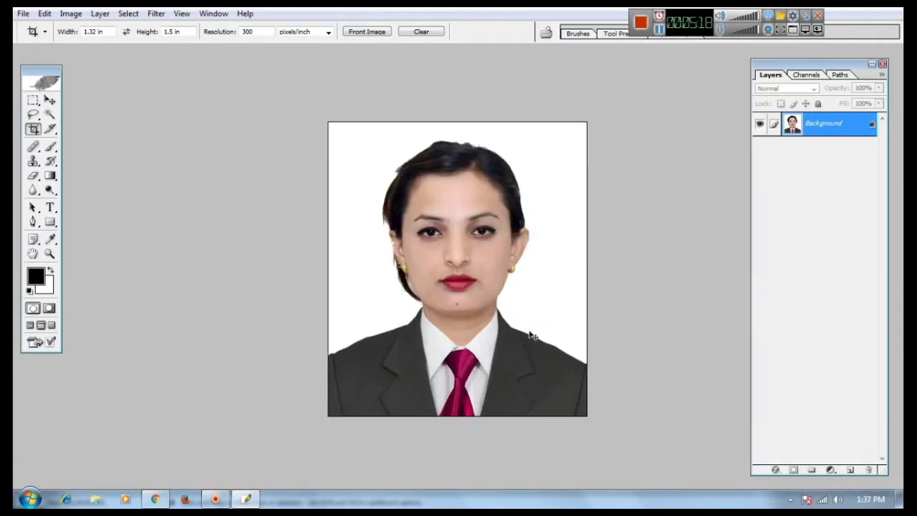
{"action": "key", "text": "ctrl+minus"}
{"action": "key", "text": "ctrl+minus"}
{"action": "key", "text": "ctrl+minus"}
{"action": "key", "text": "ctrl+plus"}
{"action": "key", "text": "ctrl+plus"}
{"action": "key", "text": "ctrl+minus"}
{"action": "key", "text": "ctrl+minus"}
{"action": "key", "text": "ctrl+plus"}
{"action": "key", "text": "ctrl+plus"}
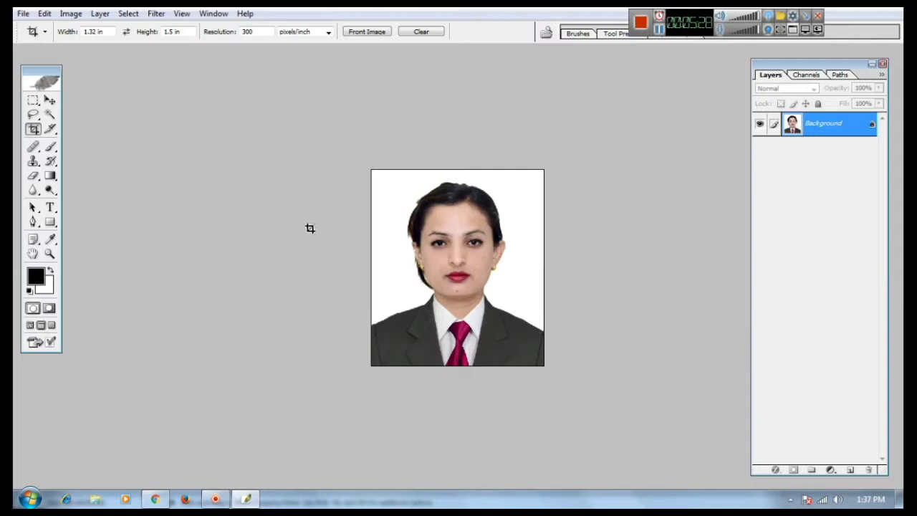
Create a new white document with the 4 x 6 inch preset at 300 pixels/inch, and return to the portrait image.
{"action": "key", "text": "ctrl+n"}
{"action": "left_click", "coordinate": [401, 198]}
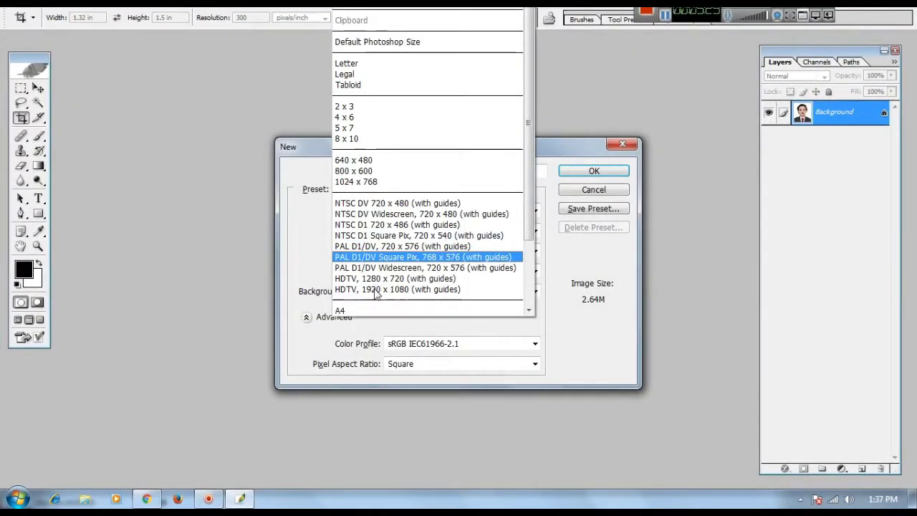
{"action": "left_click", "coordinate": [370, 118]}
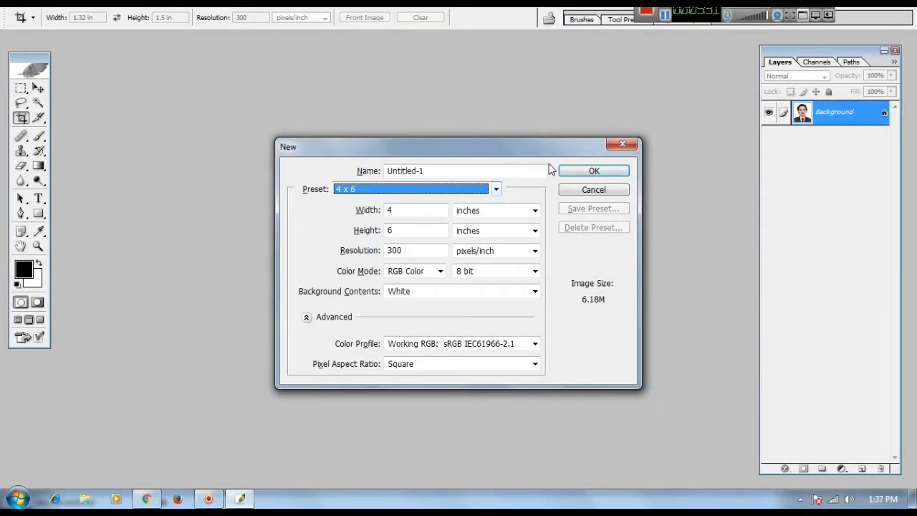
{"action": "left_click", "coordinate": [565, 171]}
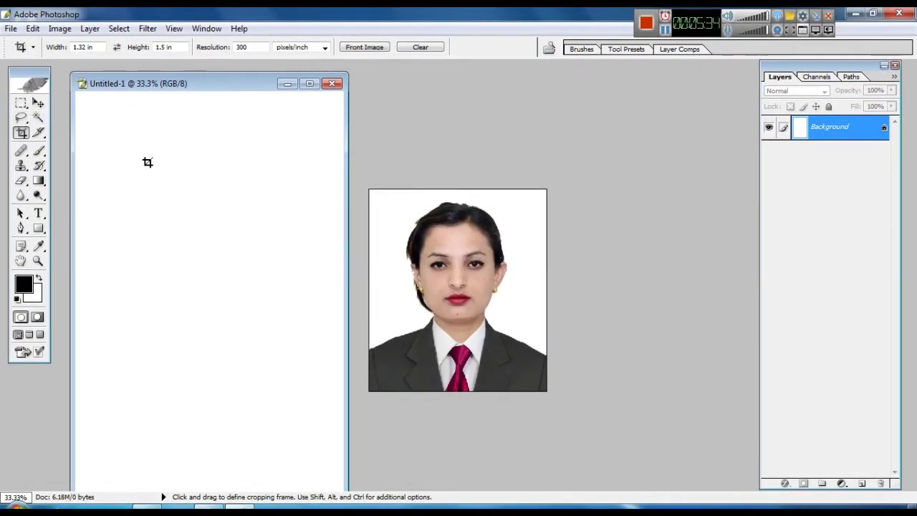
{"action": "left_click", "coordinate": [438, 252]}
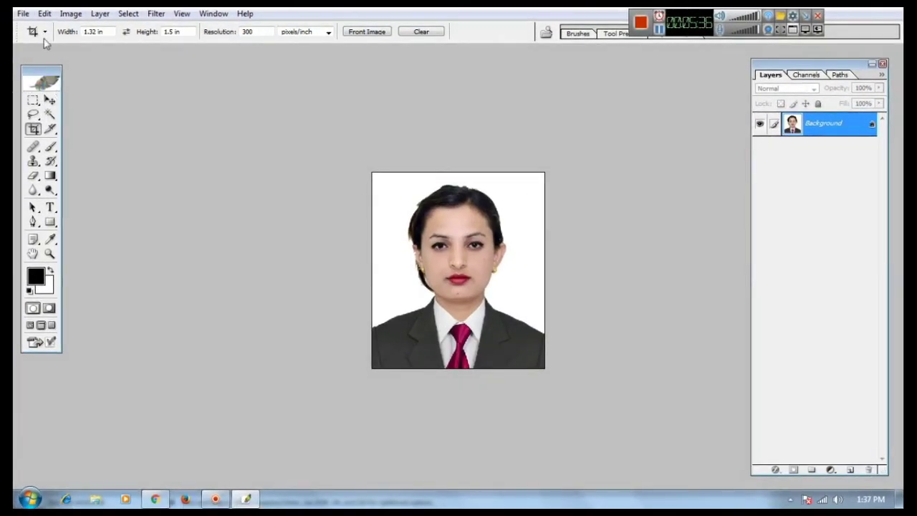
{"action": "left_click", "coordinate": [128, 14]}
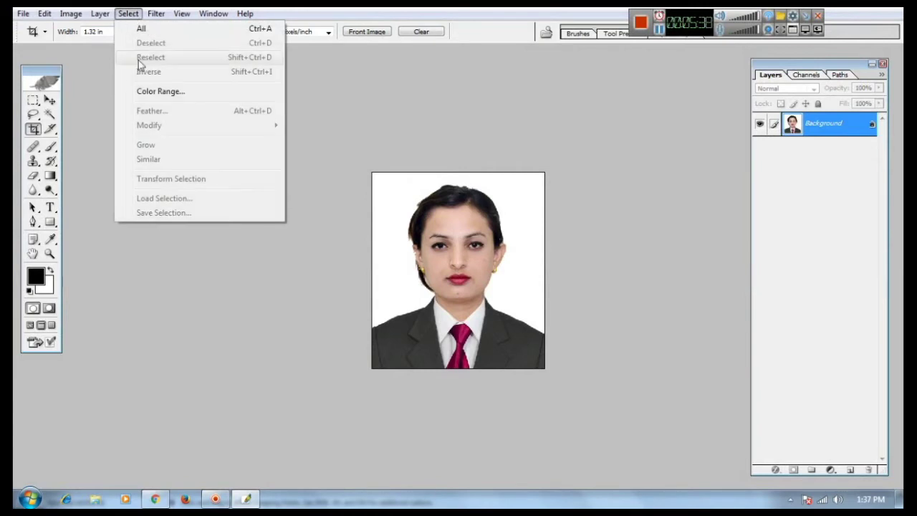
{"action": "left_click", "coordinate": [139, 28]}
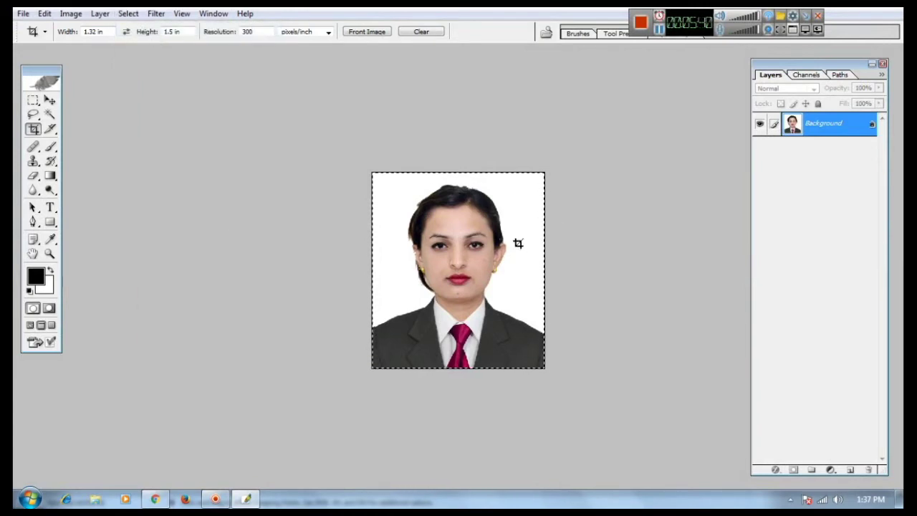
{"action": "key", "text": "Return"}
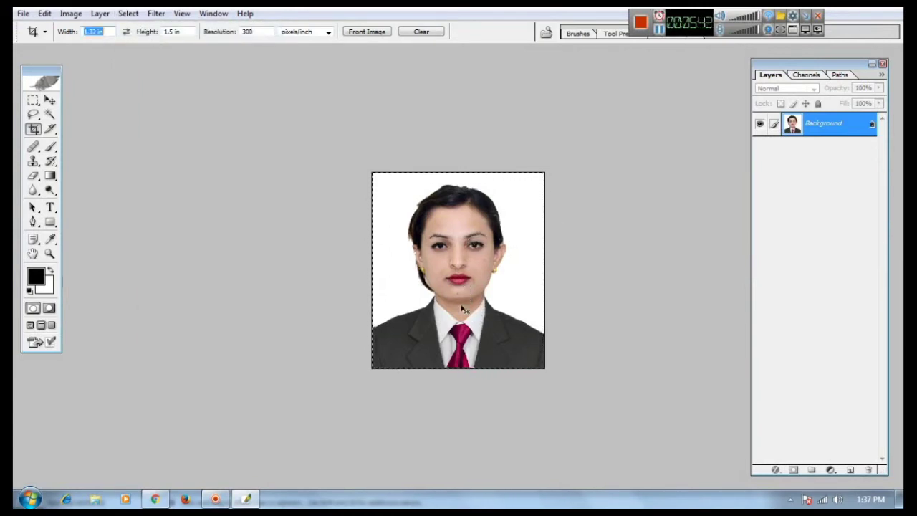
{"action": "key", "text": "ctrl+d"}
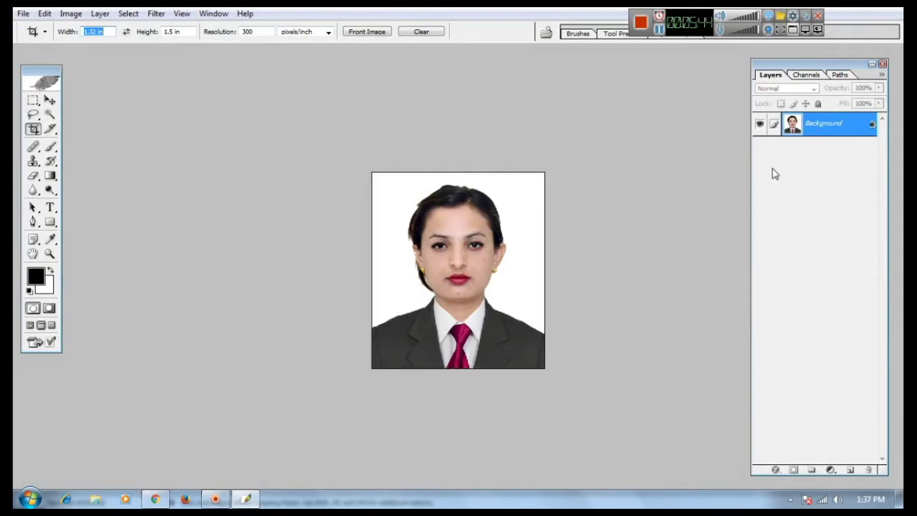
Convert the portrait's Background to a regular layer and scale it down slightly about its centre, leaving an even transparent margin.
{"action": "double_click", "coordinate": [859, 127]}
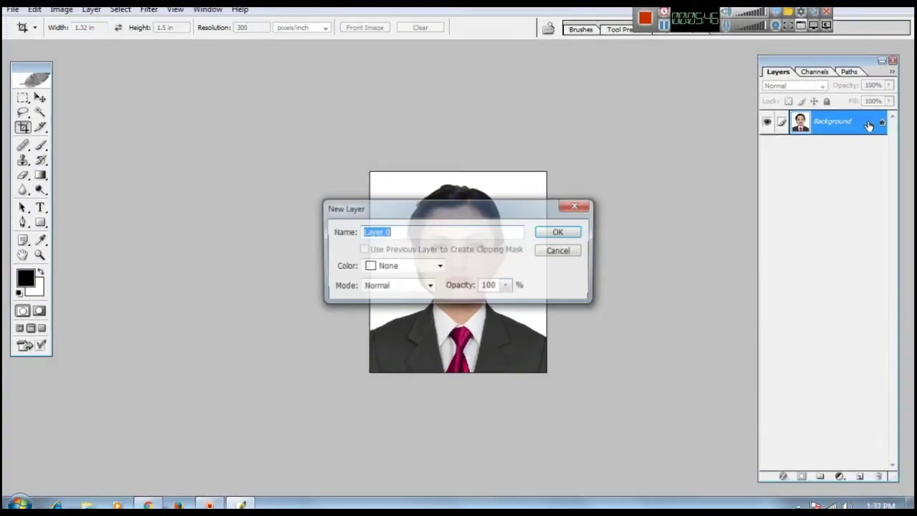
{"action": "left_click", "coordinate": [558, 236]}
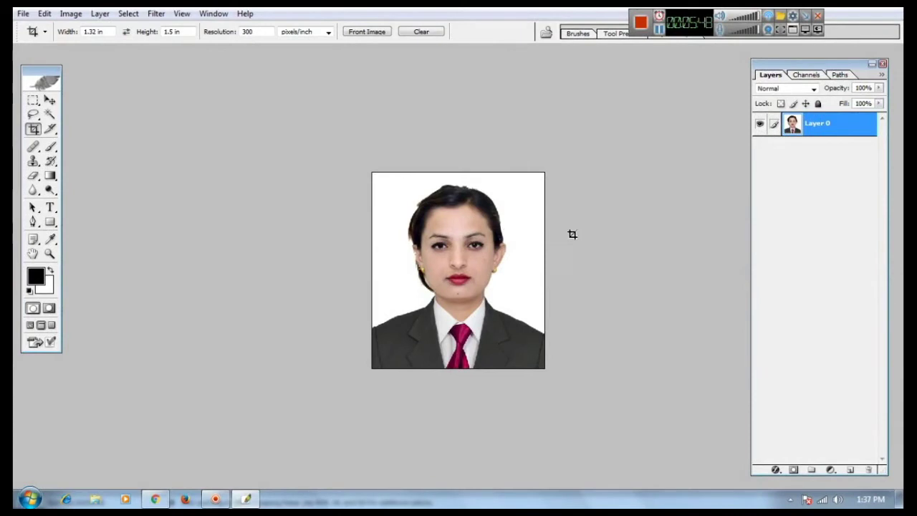
{"action": "key", "text": "ctrl+t"}
{"action": "left_click_drag", "start_coordinate": [546, 170], "coordinate": [539, 180]}
{"action": "key", "text": "Return"}
{"action": "key", "text": "c"}
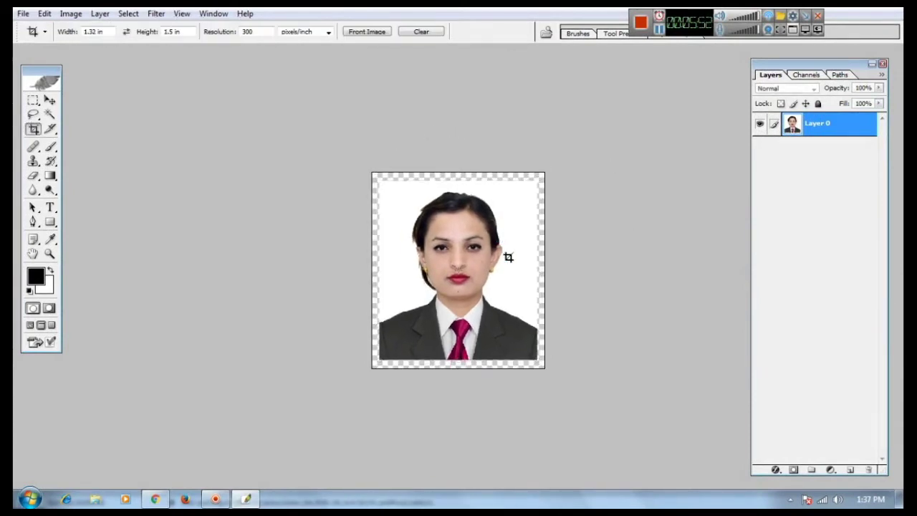
Add a thin black stroke around the portrait layer and define the image with its margin as a pattern.
{"action": "left_click", "coordinate": [46, 14]}
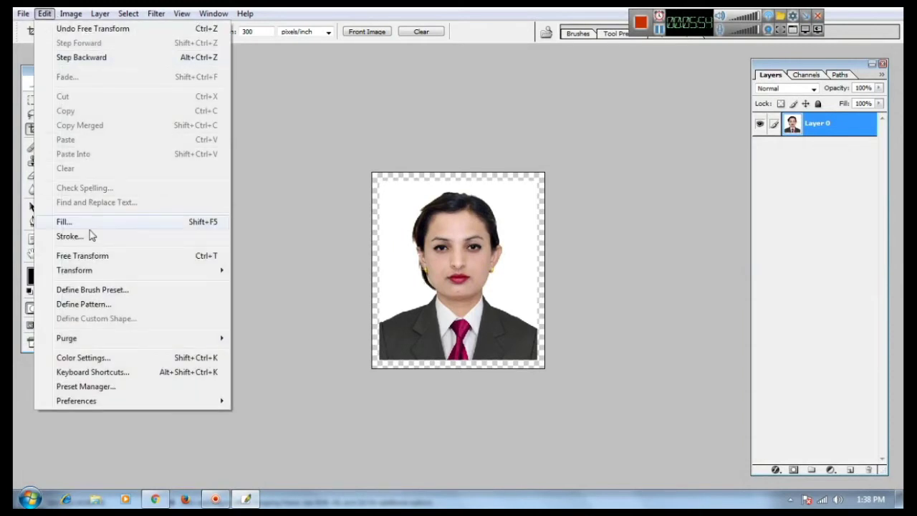
{"action": "left_click", "coordinate": [68, 236]}
{"action": "left_click", "coordinate": [532, 187]}
{"action": "left_click", "coordinate": [33, 14]}
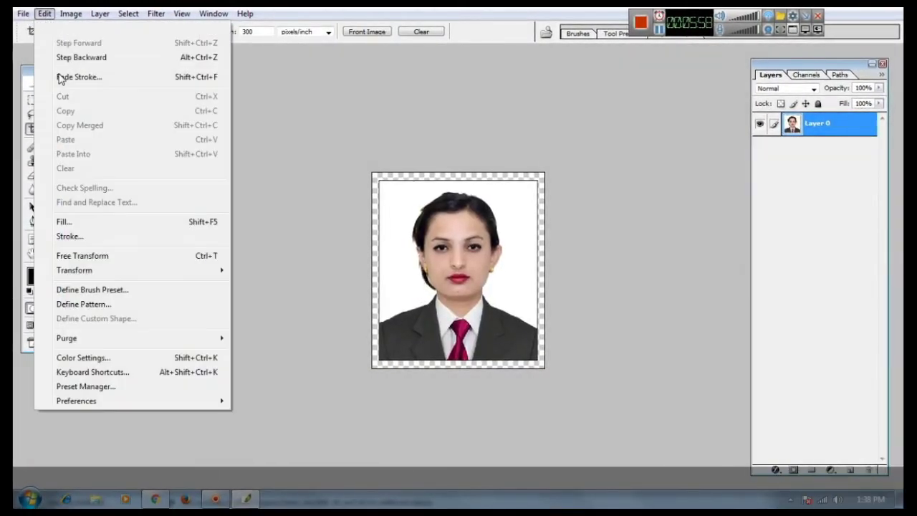
{"action": "left_click", "coordinate": [95, 304]}
{"action": "left_click", "coordinate": [592, 256]}
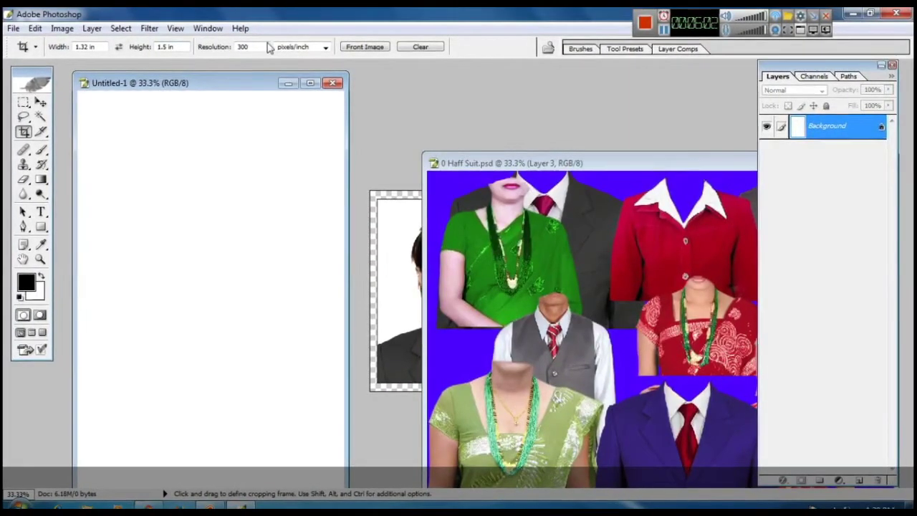
Fill the blank 4 x 6 inch document with the portrait pattern.
{"action": "left_click", "coordinate": [310, 85]}
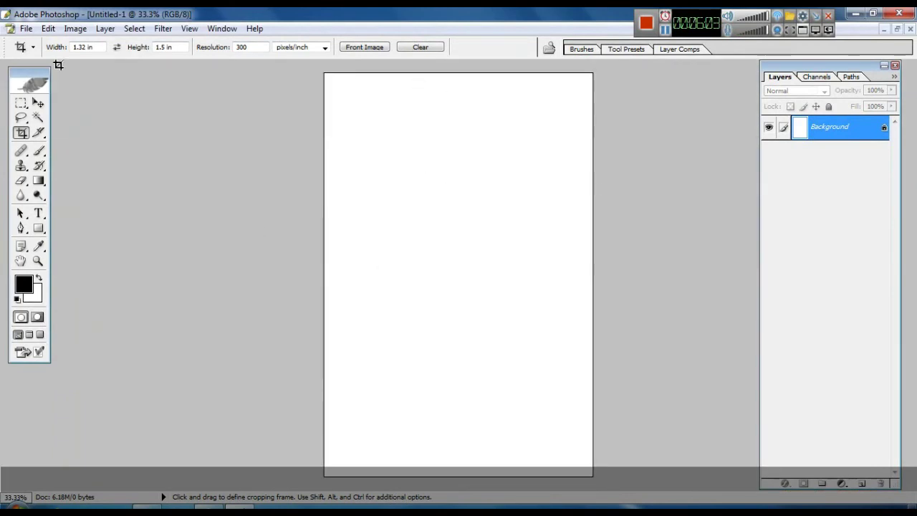
{"action": "left_click", "coordinate": [48, 29]}
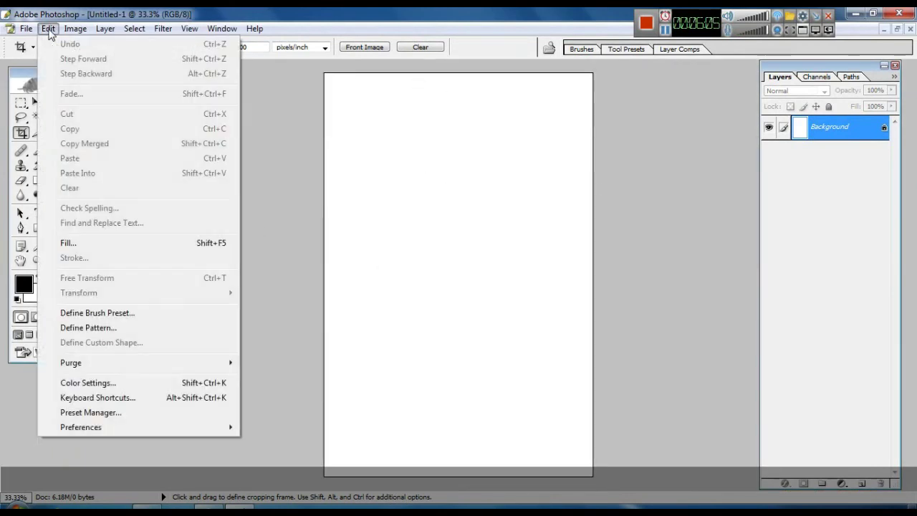
{"action": "left_click", "coordinate": [87, 244]}
{"action": "left_click", "coordinate": [456, 217]}
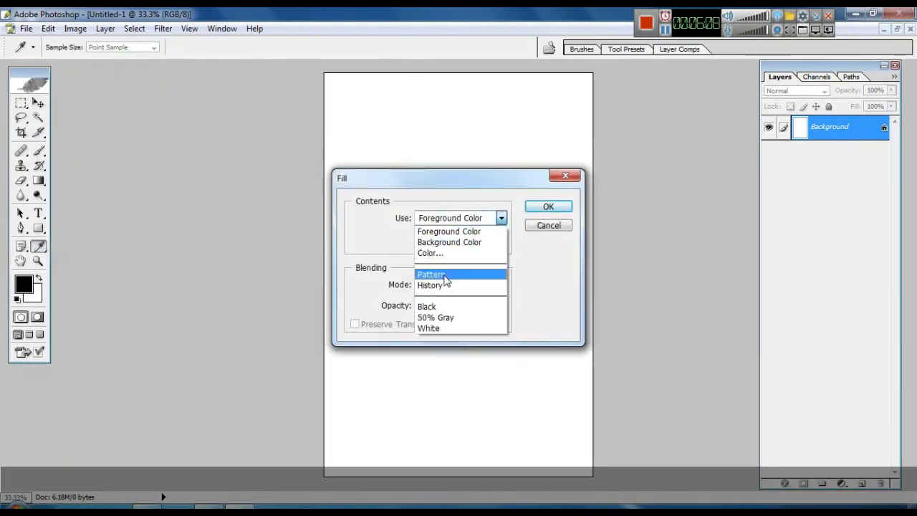
{"action": "left_click", "coordinate": [445, 273]}
{"action": "left_click", "coordinate": [503, 243]}
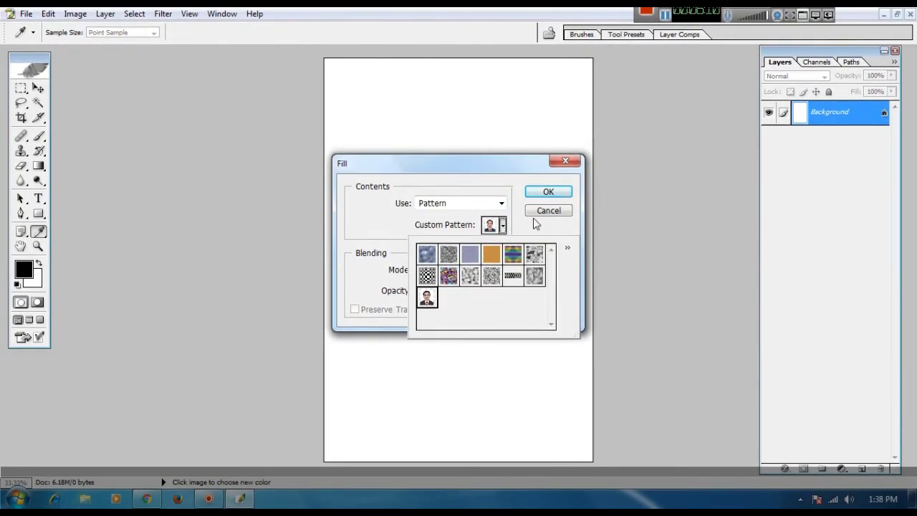
{"action": "left_click", "coordinate": [550, 193]}
{"action": "key", "text": "c"}
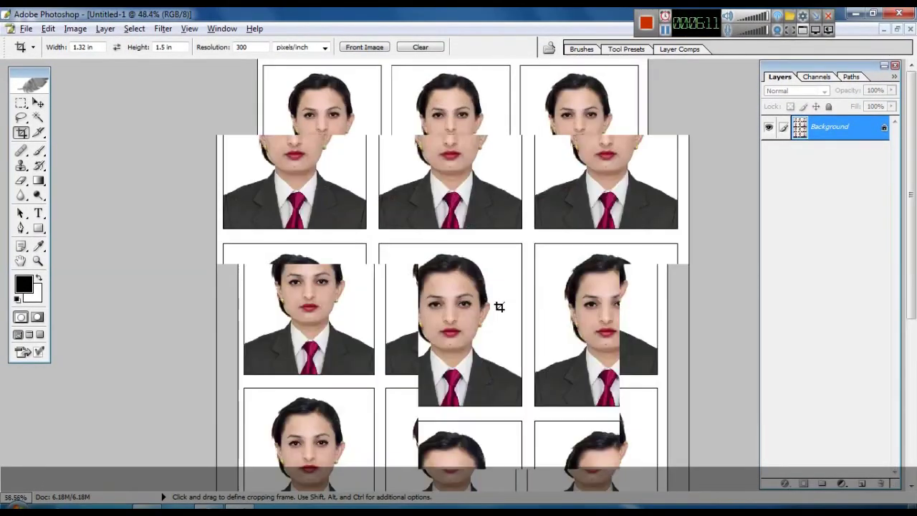
Examine the filled sheet of passport photos up close and as a whole.
{"action": "scroll", "coordinate": [500, 307], "scroll_direction": "down", "scroll_amount": 3}
{"action": "scroll", "coordinate": [499, 306], "scroll_direction": "up", "scroll_amount": 4}
{"action": "scroll", "coordinate": [500, 306], "scroll_direction": "down", "scroll_amount": 4}
{"action": "scroll", "coordinate": [500, 306], "scroll_direction": "up", "scroll_amount": 4}
{"action": "scroll", "coordinate": [499, 307], "scroll_direction": "down", "scroll_amount": 2}
{"action": "scroll", "coordinate": [499, 307], "scroll_direction": "up", "scroll_amount": 2}
{"action": "scroll", "coordinate": [499, 307], "scroll_direction": "down", "scroll_amount": 2}
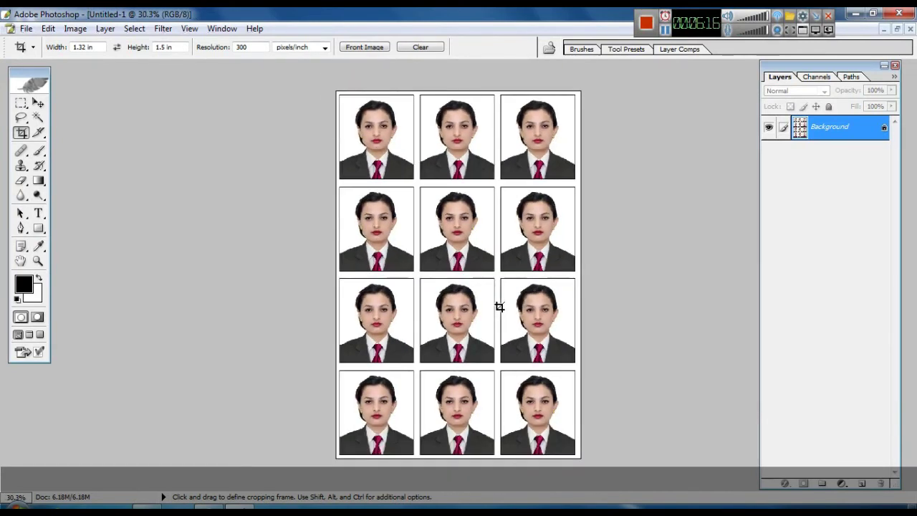